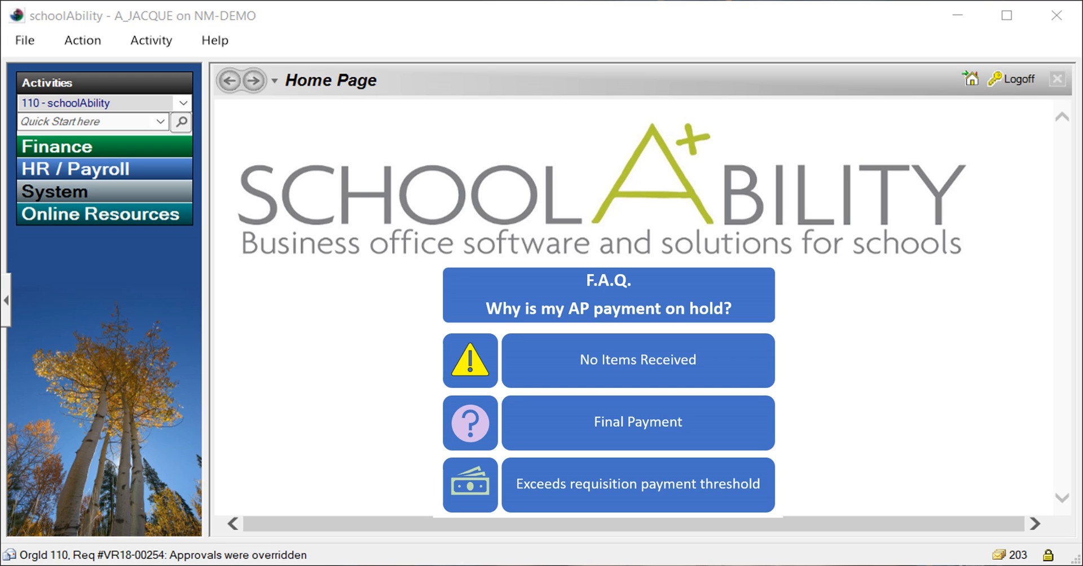
# Open the Finance - AP - Payments activity with the Quick Start code "pa" and expand the Finance AP activities
pyautogui.click(44, 122)
pyautogui.write('pa')
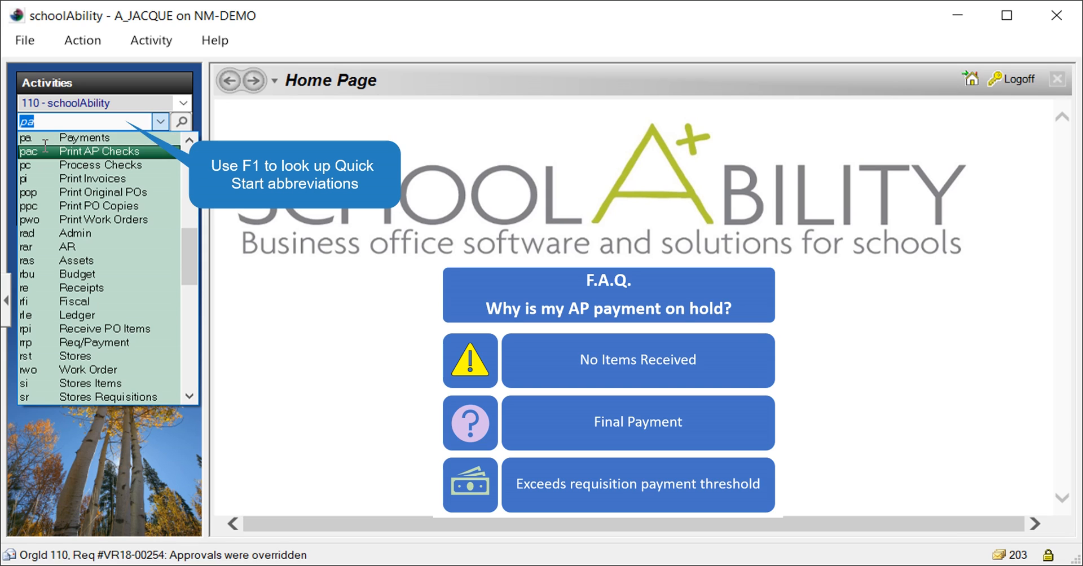
pyautogui.write('p')
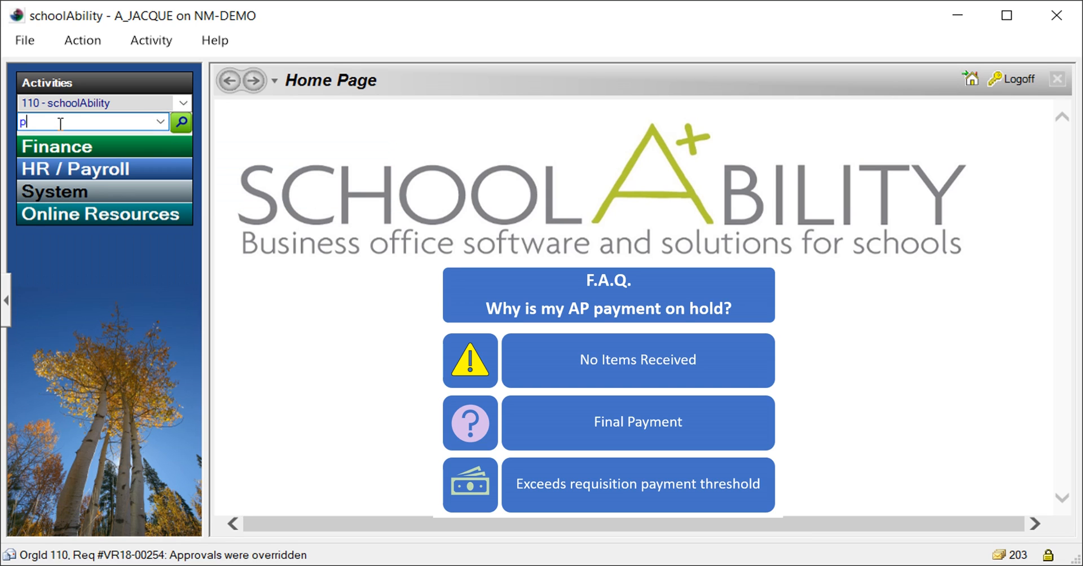
pyautogui.write('a')
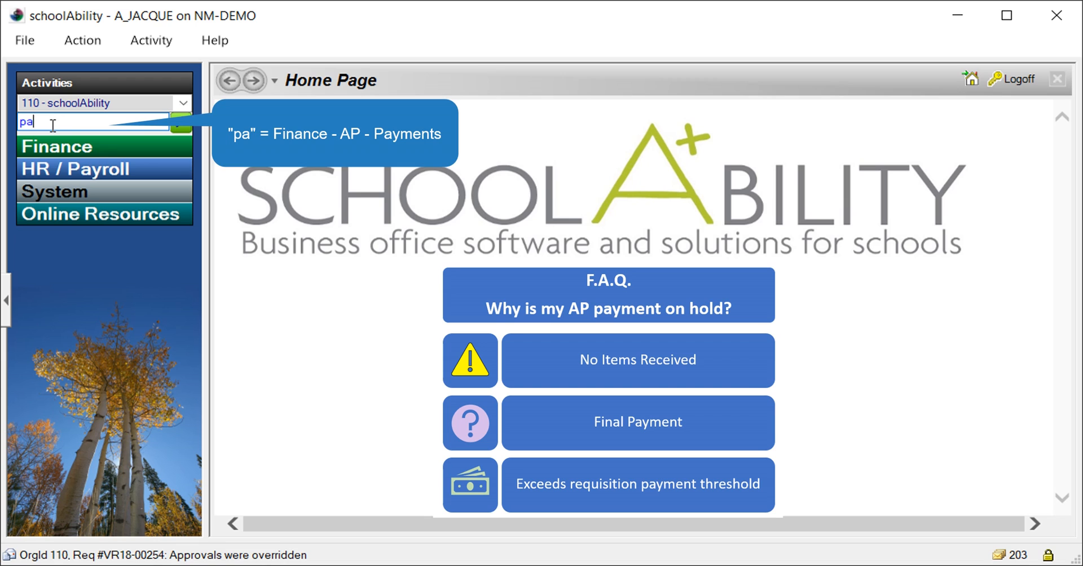
pyautogui.press('Return')
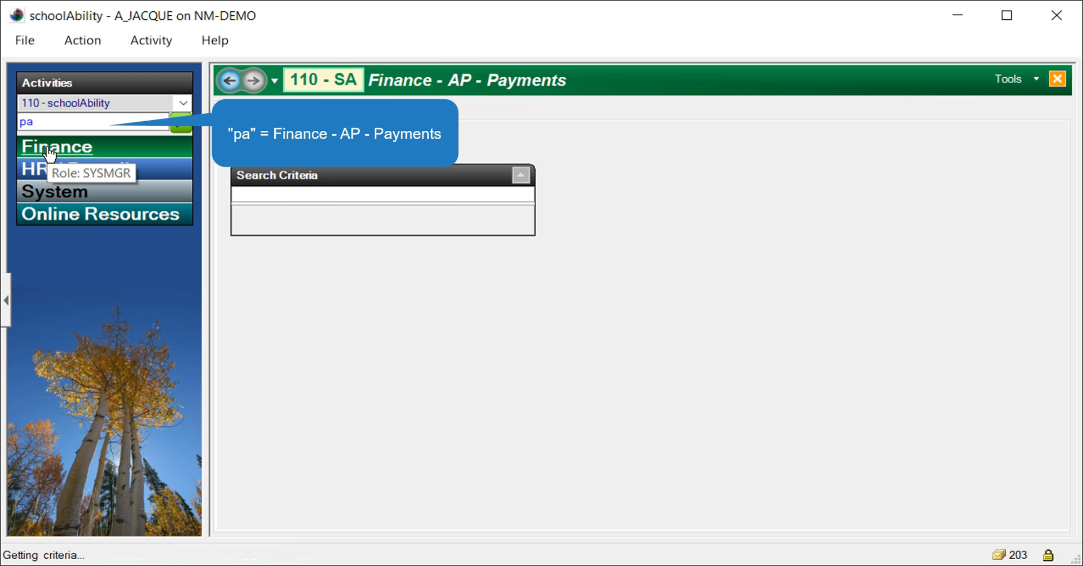
pyautogui.click(49, 152)
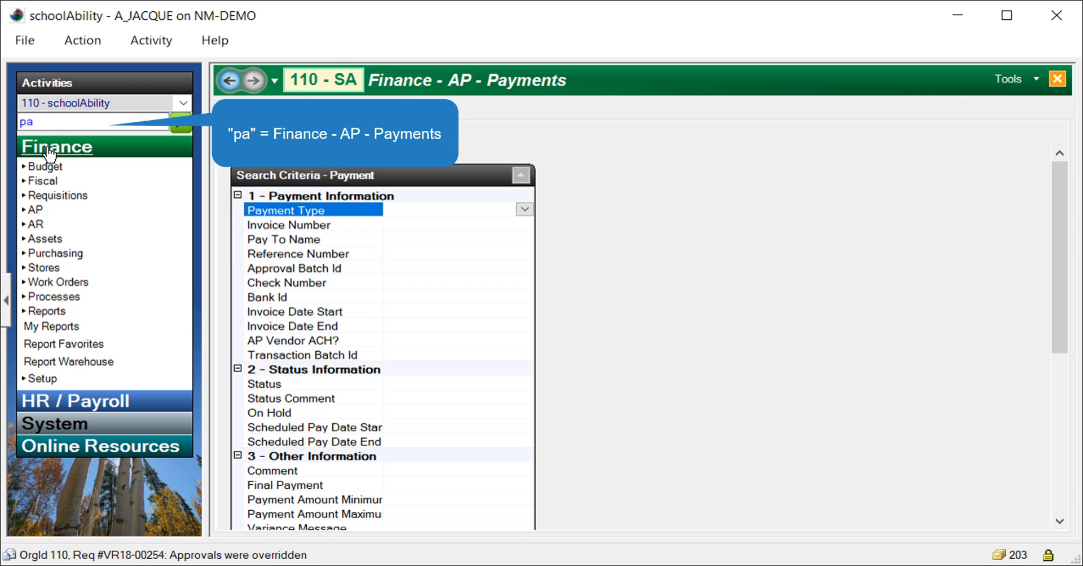
pyautogui.click(38, 211)
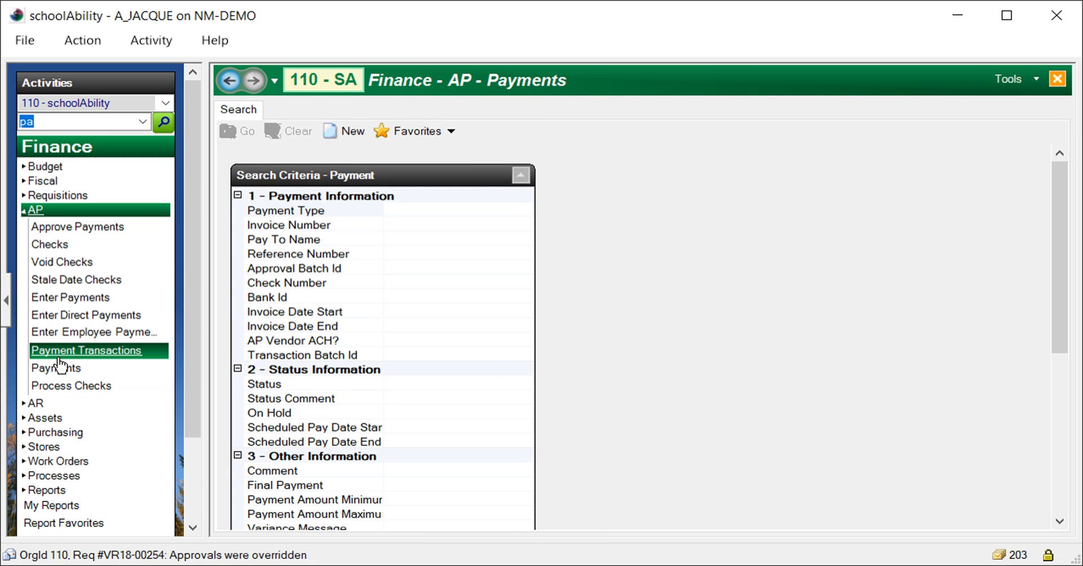
# Create a new AP payment, enter the Amazon.com purchase order number as its reference, and check the reference warning
pyautogui.click(357, 132)
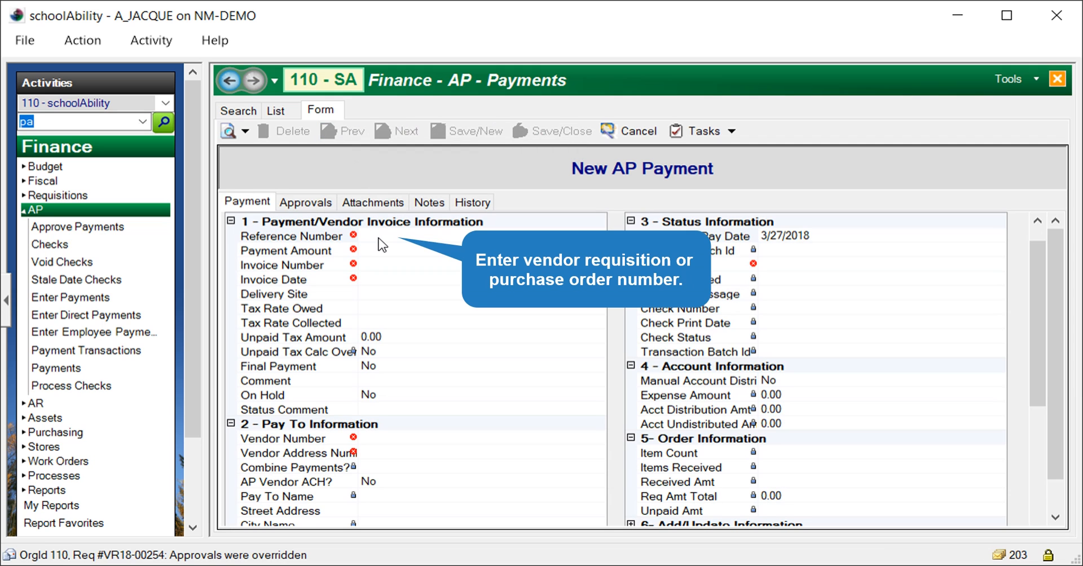
pyautogui.click(379, 237)
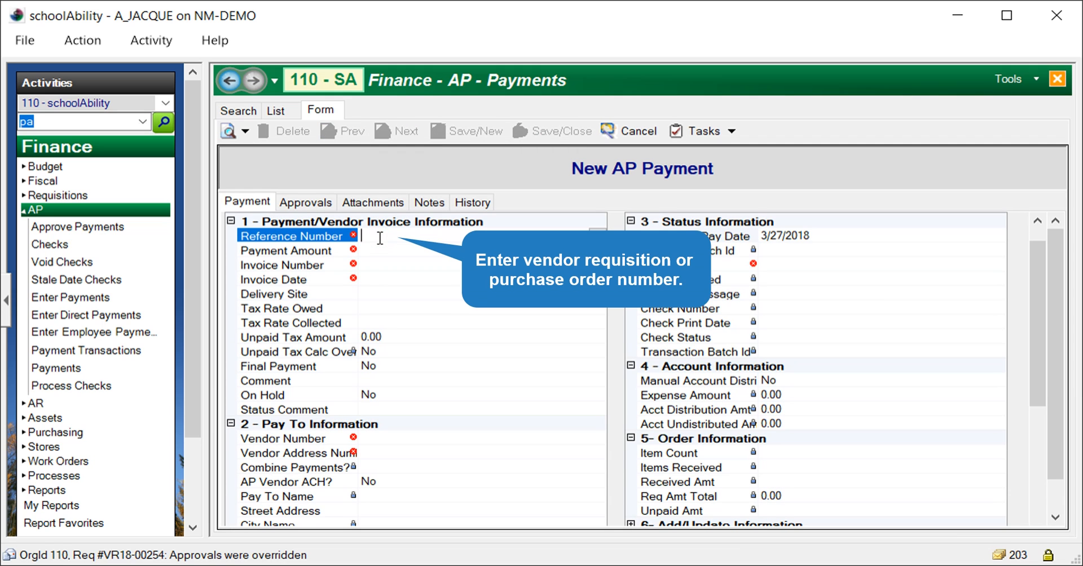
pyautogui.write('po18-00246')
pyautogui.press('Tab')
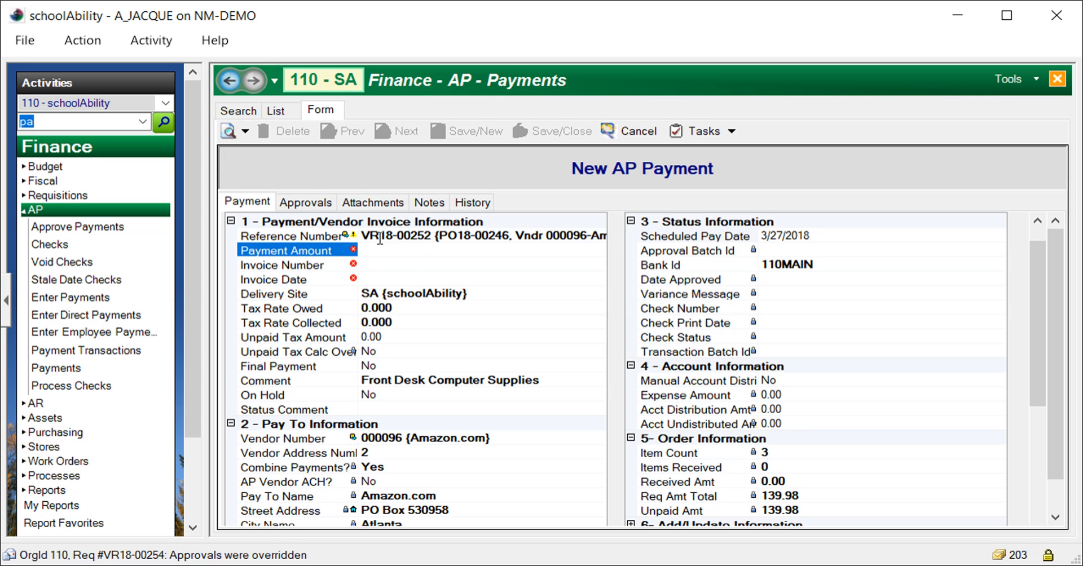
pyautogui.moveTo(353, 239)
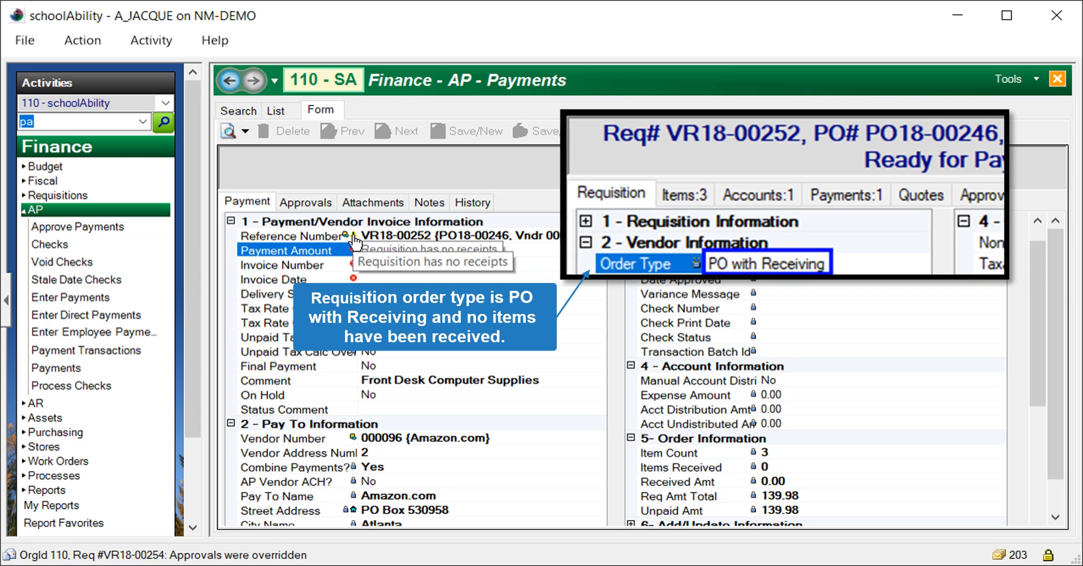
# Set the payment amount to 139.98, invoice number to 97865432 and invoice date to 3/20/2018, and save and close the payment
pyautogui.write('139.98')
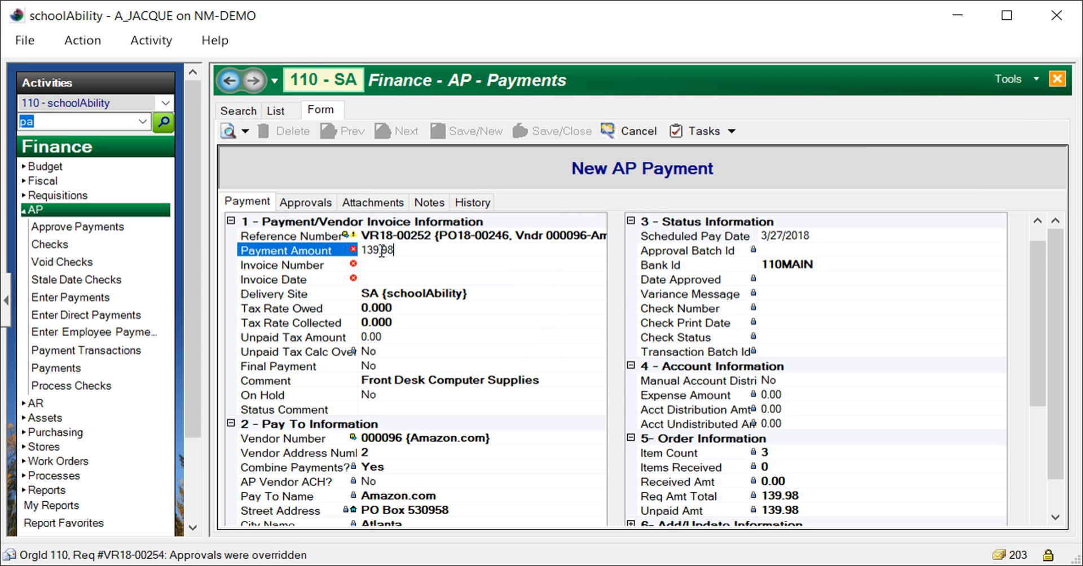
pyautogui.click(378, 260)
pyautogui.write('97865432')
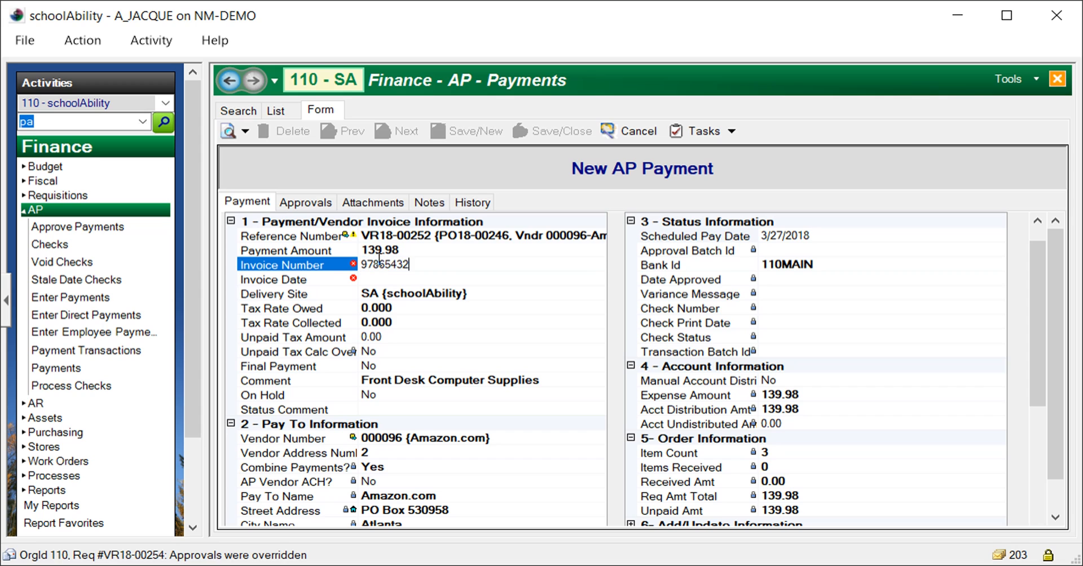
pyautogui.press('Tab')
pyautogui.write('3/20/2018')
pyautogui.press('Tab')
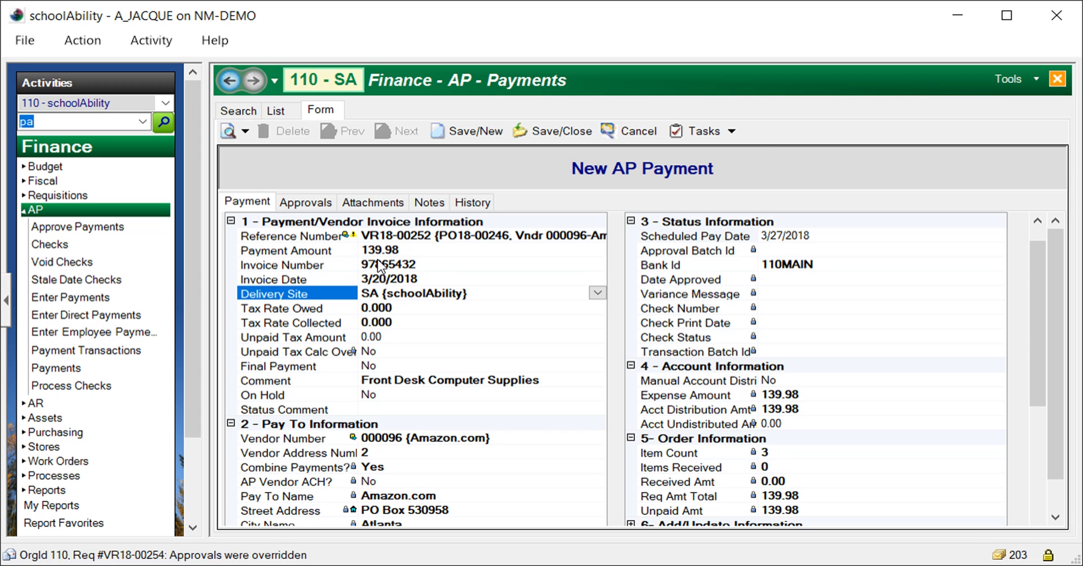
pyautogui.click(553, 131)
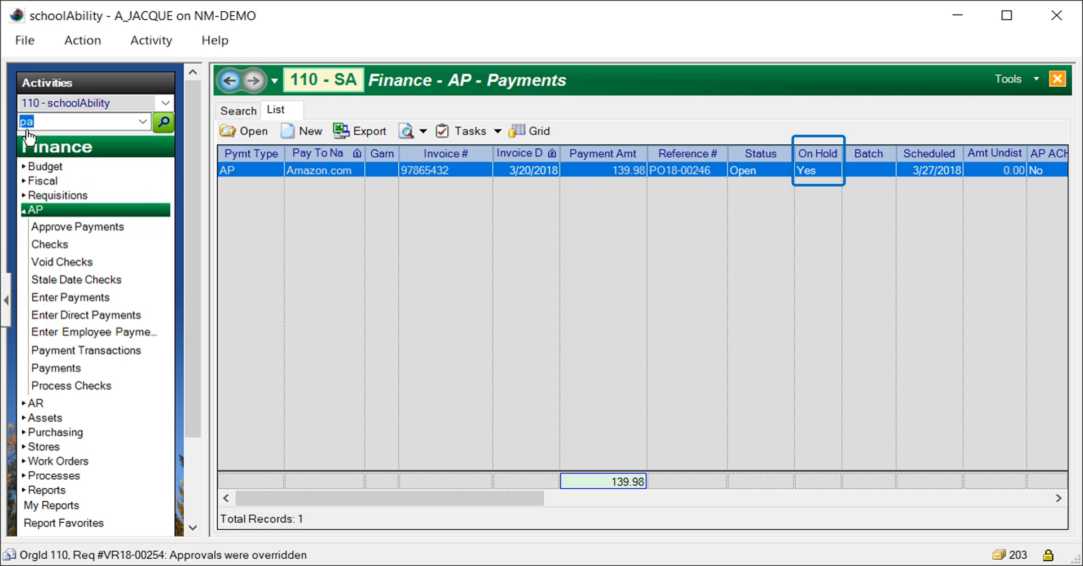
# Open Finance - Purchasing - Receive PO Items with the Quick Start code "rpi" and expand the Purchasing activities
pyautogui.click(41, 120)
pyautogui.press('BackSpace')
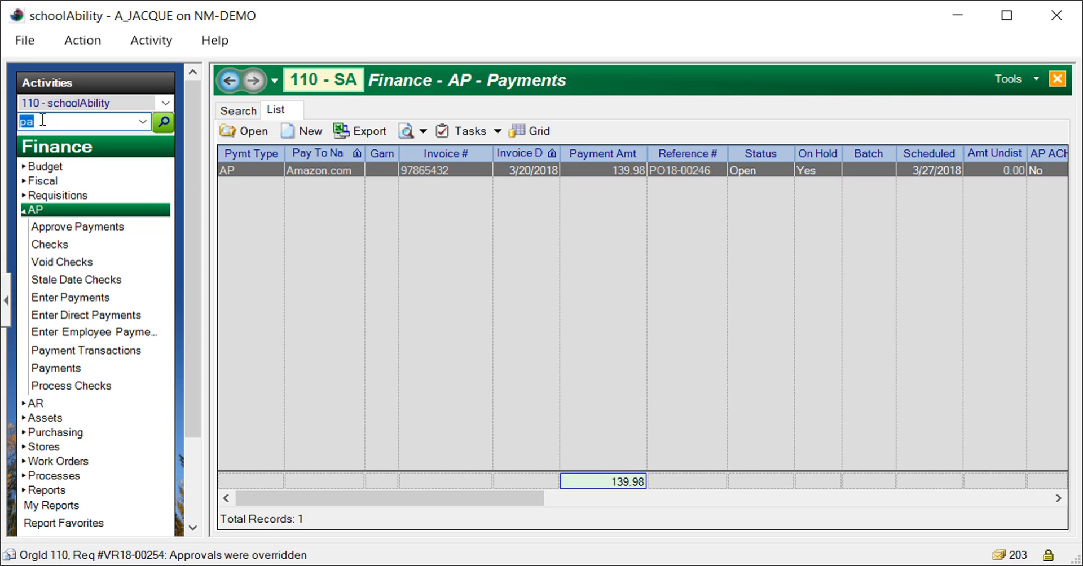
pyautogui.write('rpi')
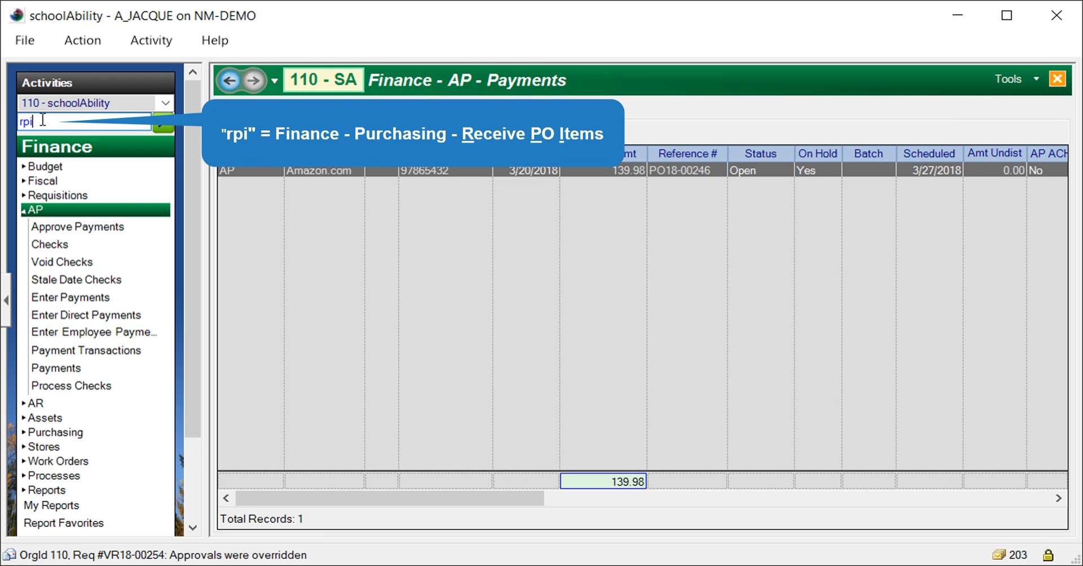
pyautogui.press('Return')
pyautogui.click(52, 434)
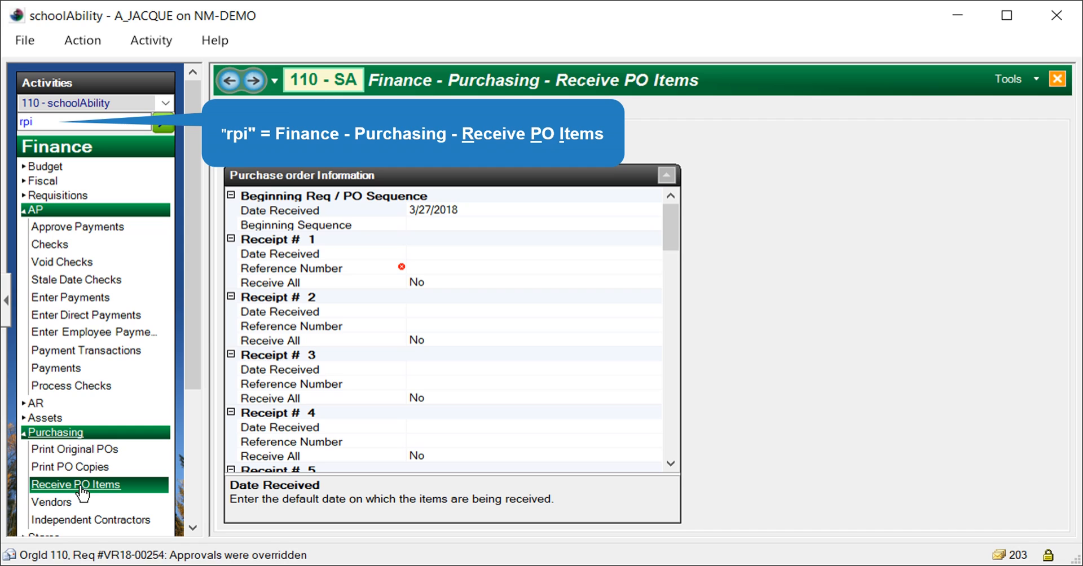
# Set the default date received for the purchase order receipts to 3/18/2018
pyautogui.click(395, 215)
pyautogui.write('18')
pyautogui.press('Tab')
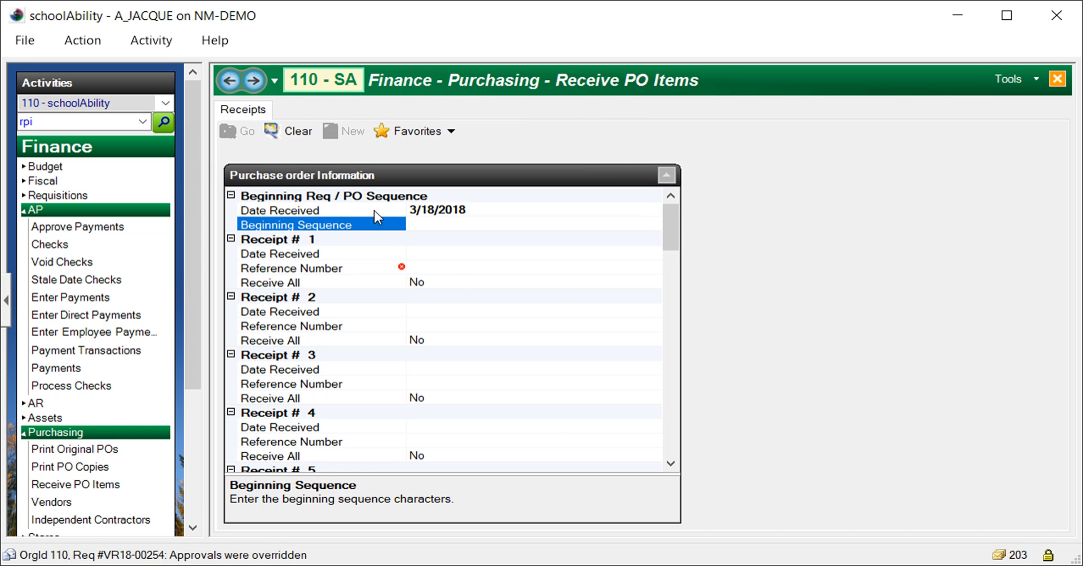
pyautogui.press('Tab')
pyautogui.press('Tab')
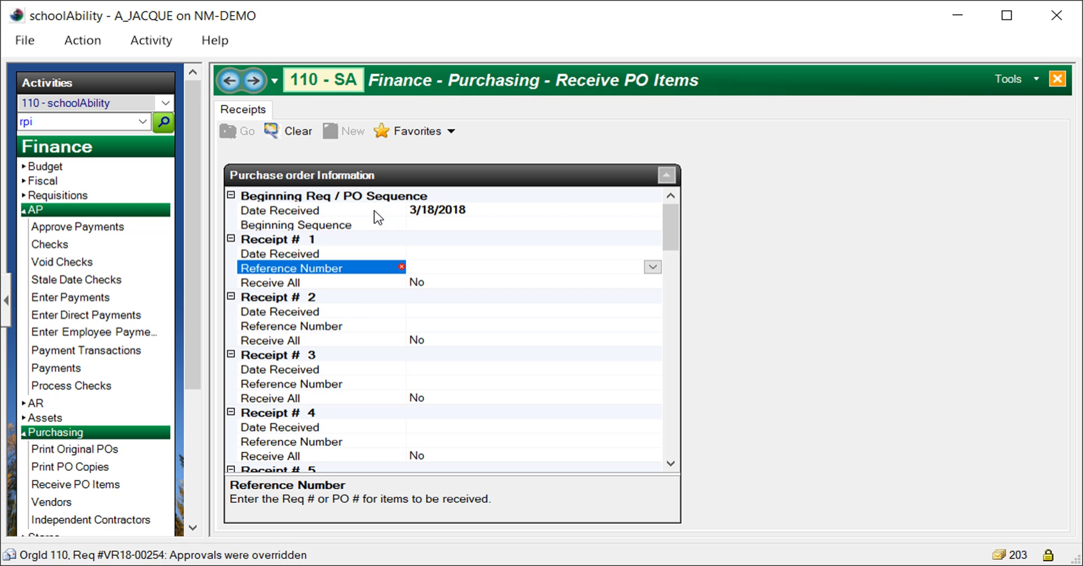
# Enter the Amazon.com purchase order number for Receipt # 1, set Receive All to Yes, and load its item list
pyautogui.write('po18-00246')
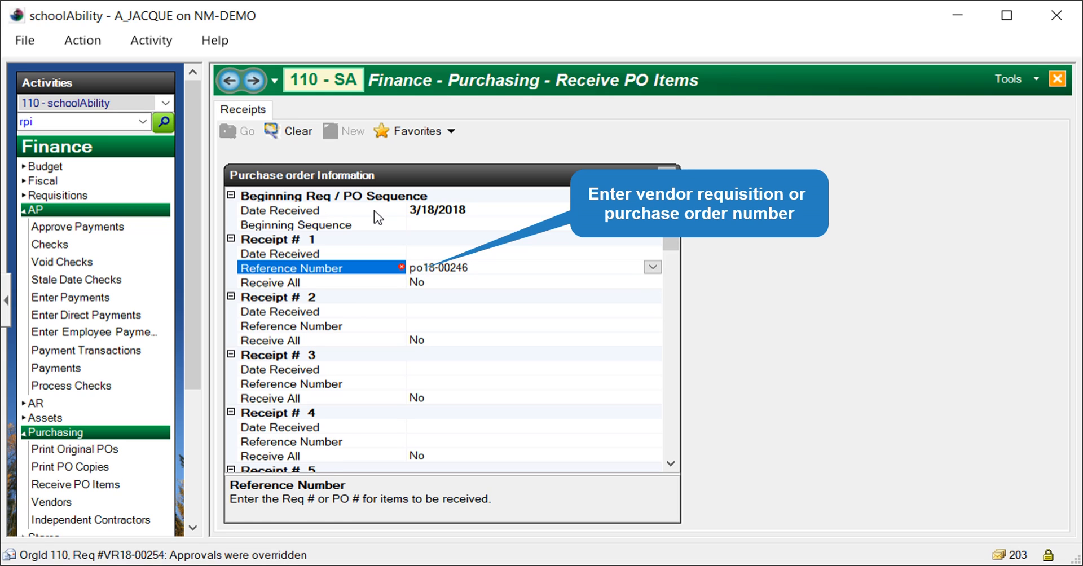
pyautogui.press('Tab')
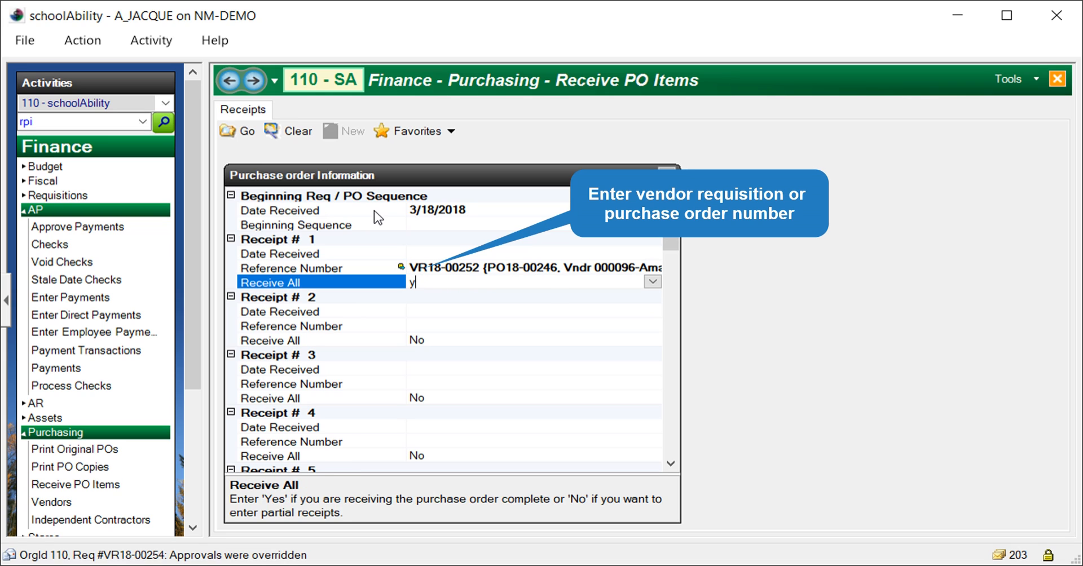
pyautogui.write('y')
pyautogui.press('Tab')
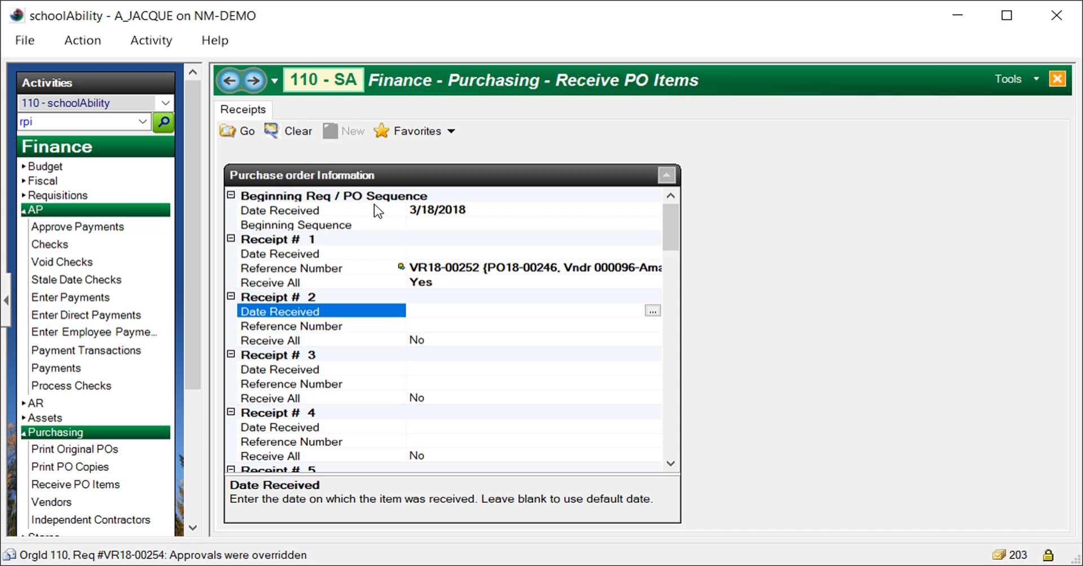
pyautogui.press('Return')
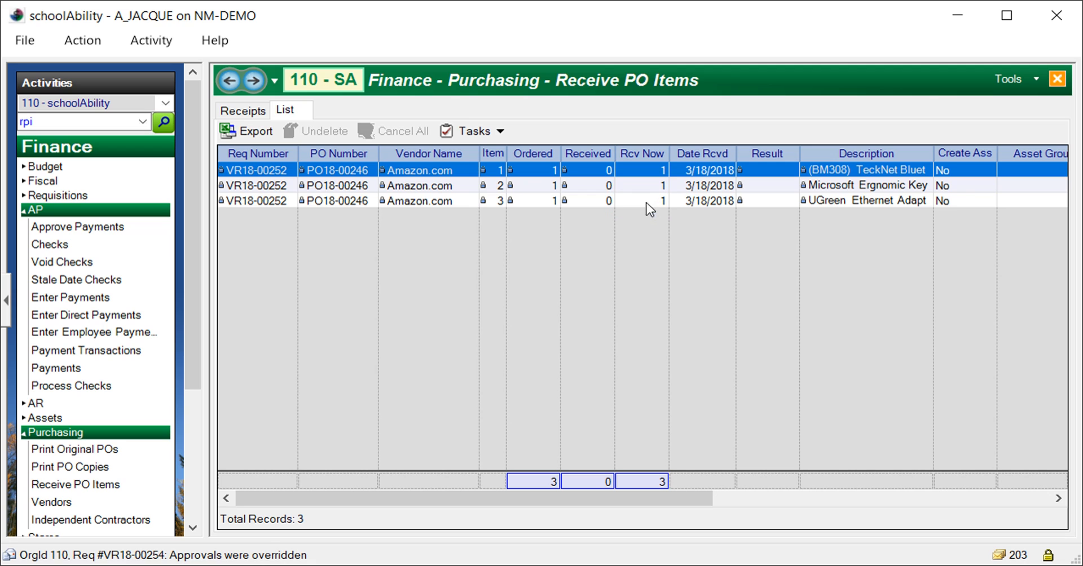
# Post the PO receipts for all listed line items and dismiss the completion message
pyautogui.click(475, 133)
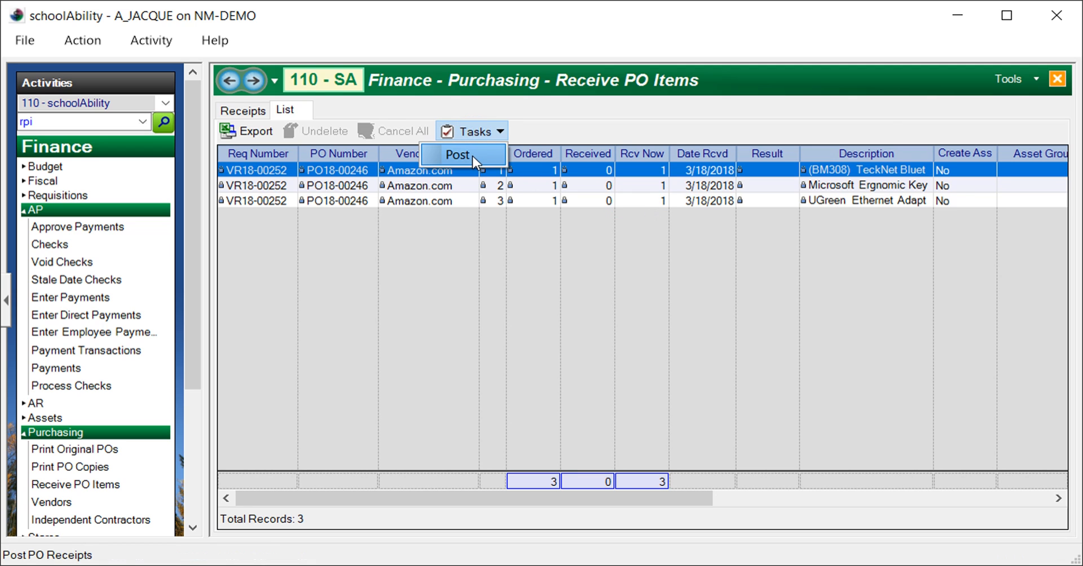
pyautogui.click(472, 156)
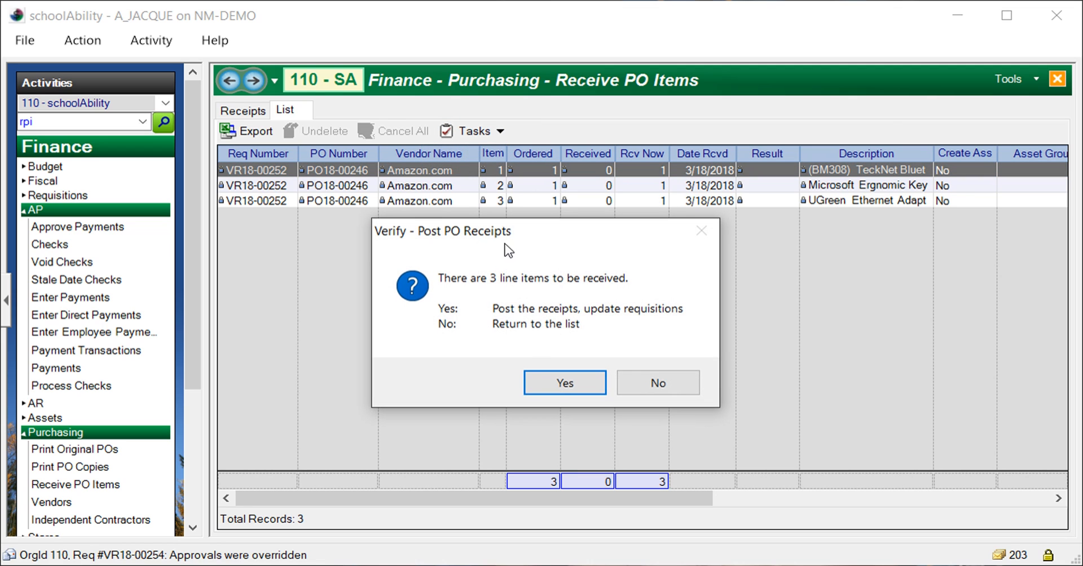
pyautogui.click(558, 389)
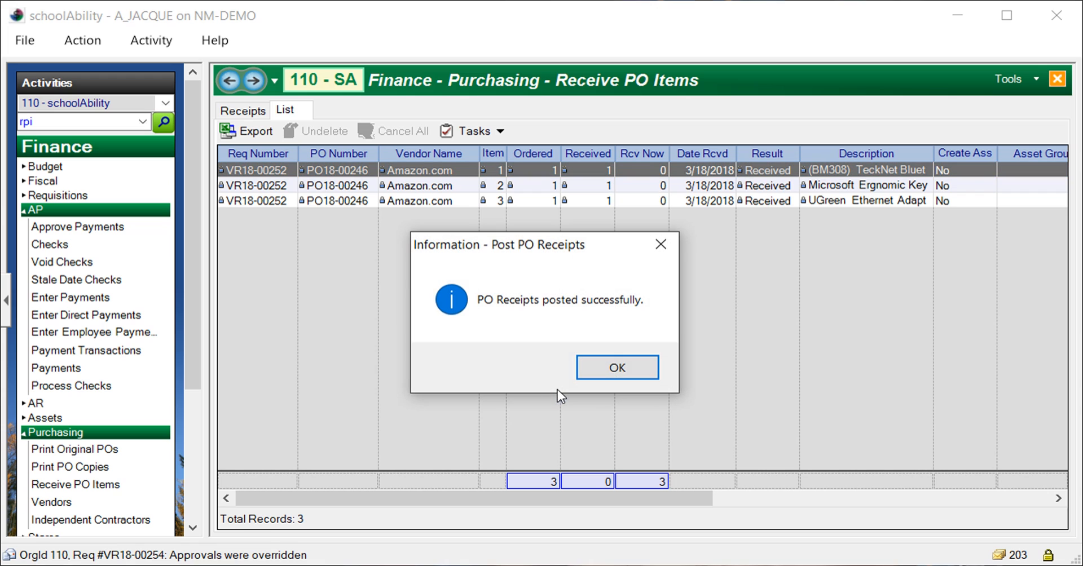
pyautogui.click(609, 368)
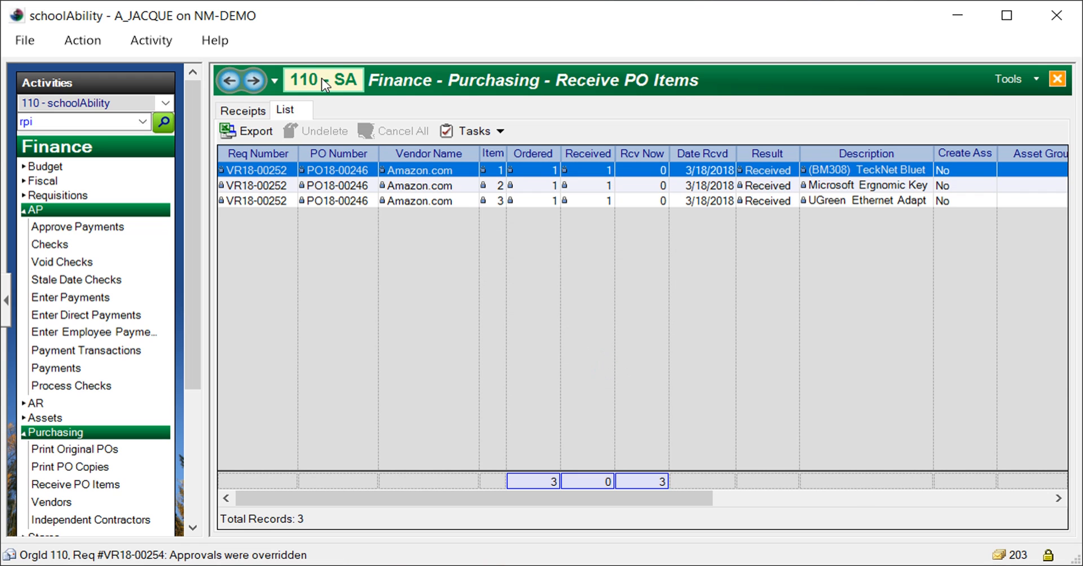
# Return to the Finance - AP - Payments list and open the Amazon.com payment record
pyautogui.click(275, 80)
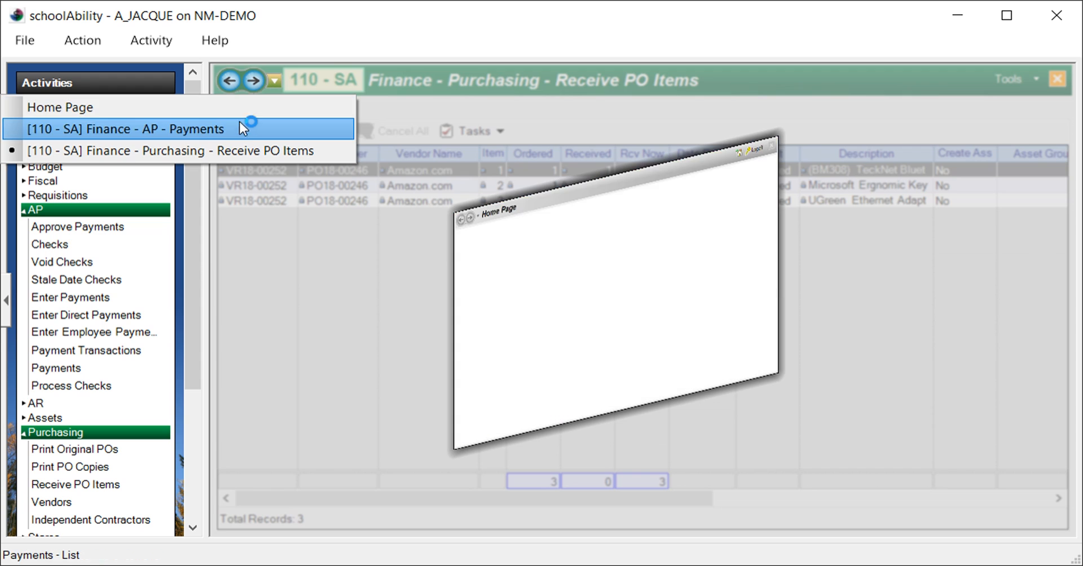
pyautogui.click(237, 132)
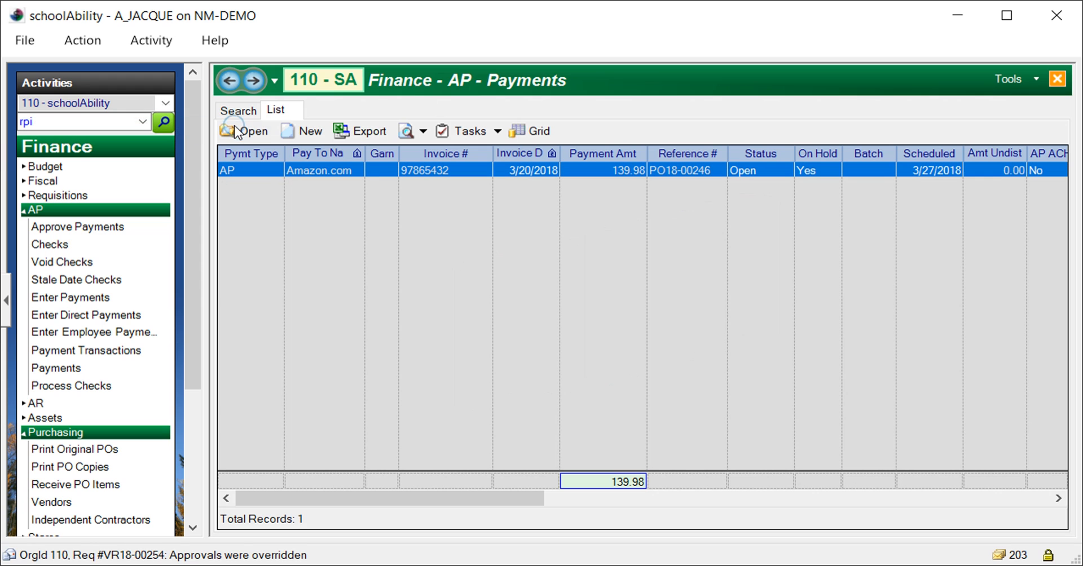
pyautogui.doubleClick(344, 171)
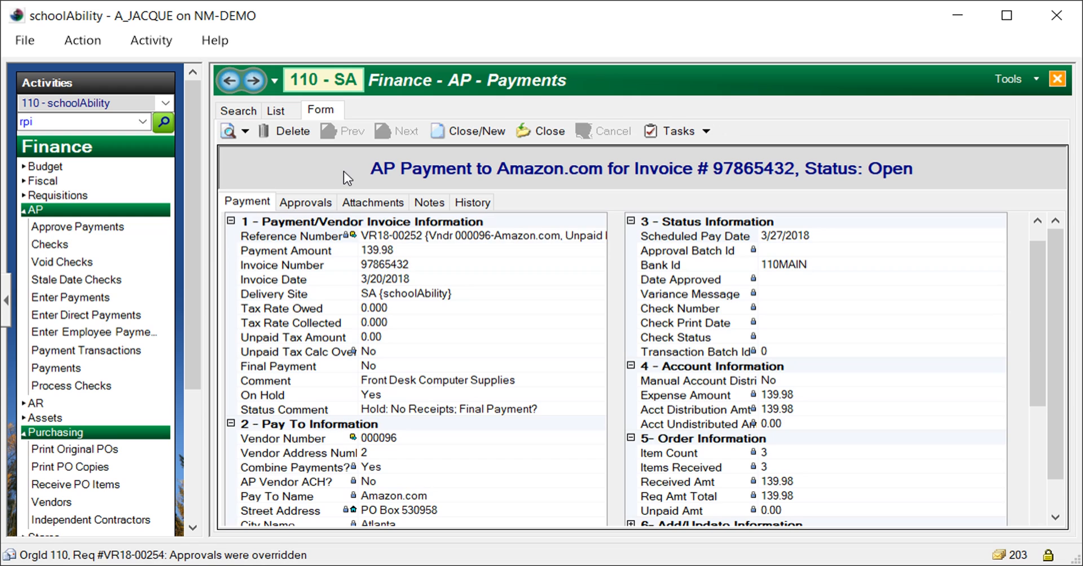
# Set the payment's On Hold value to No, clear its Status Comment, and save and close it
pyautogui.click(339, 393)
pyautogui.write('n')
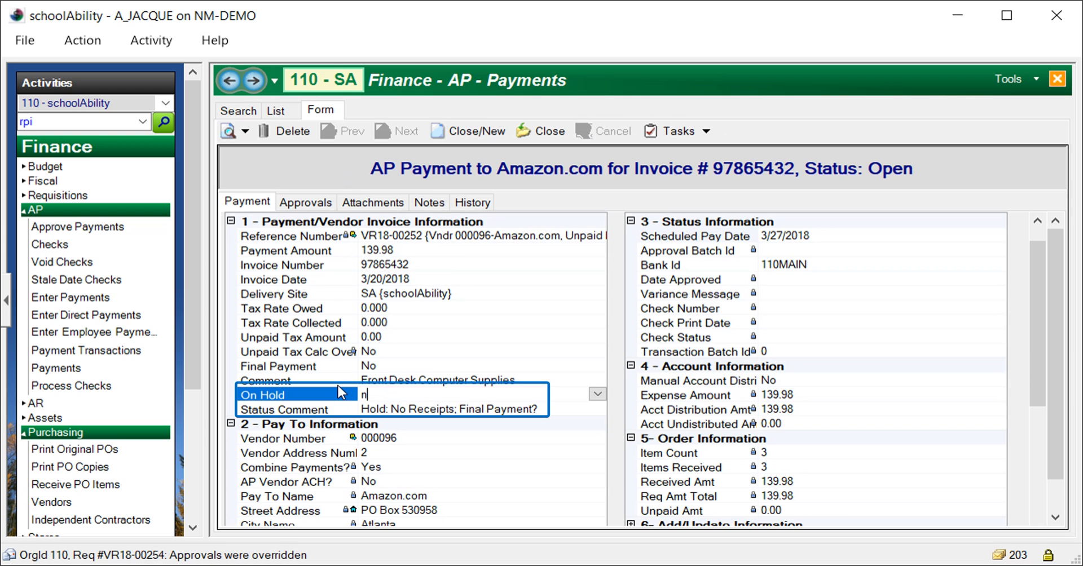
pyautogui.press('Tab')
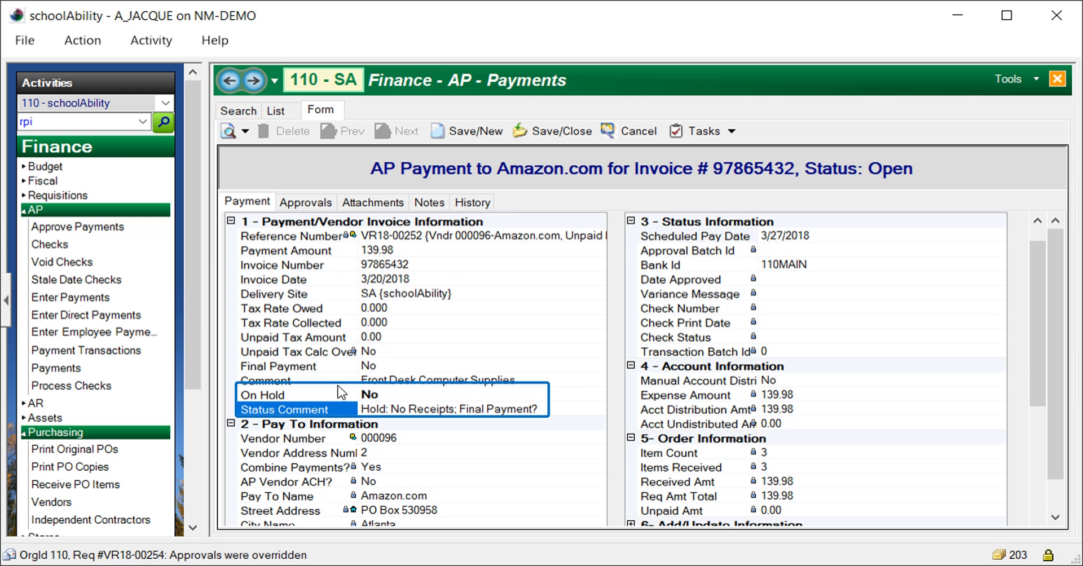
pyautogui.press('Delete')
pyautogui.press('Tab')
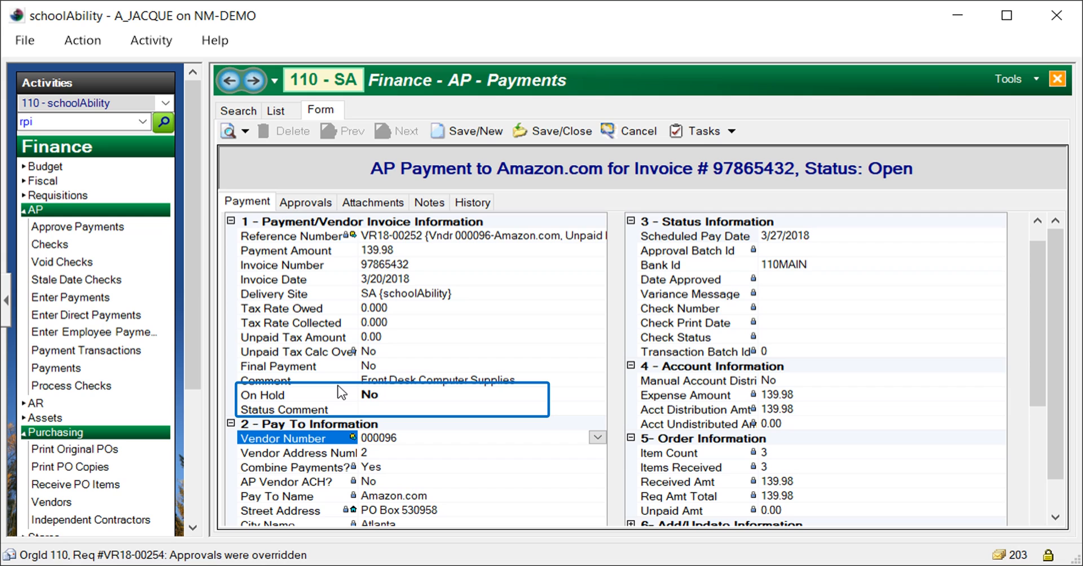
pyautogui.click(568, 133)
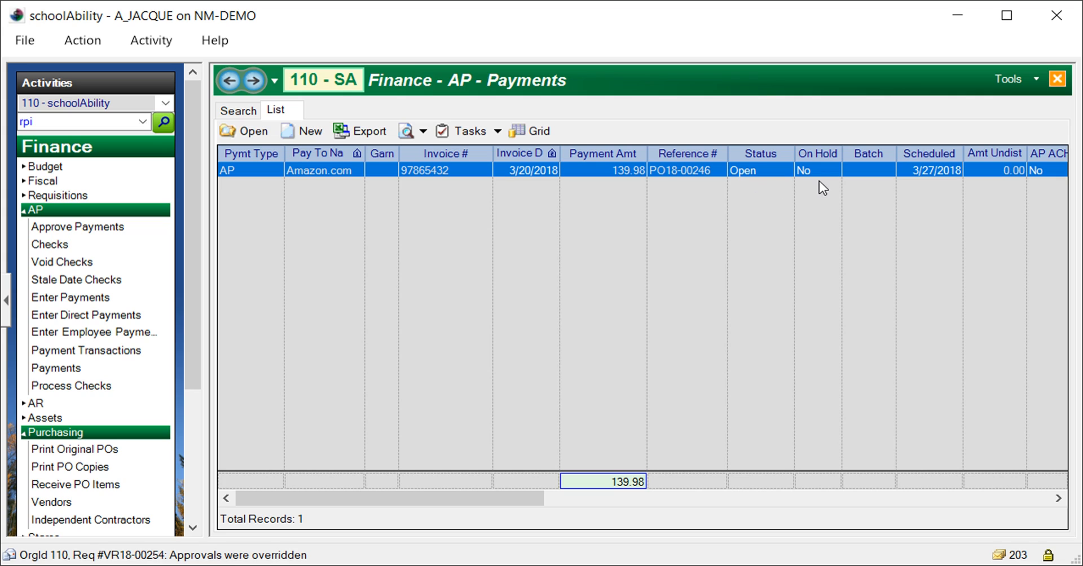
# Start a new AP payment against the Amazon.com purchase order for Sophomore Reading Project Books, with a payment amount of 245.03
pyautogui.click(310, 131)
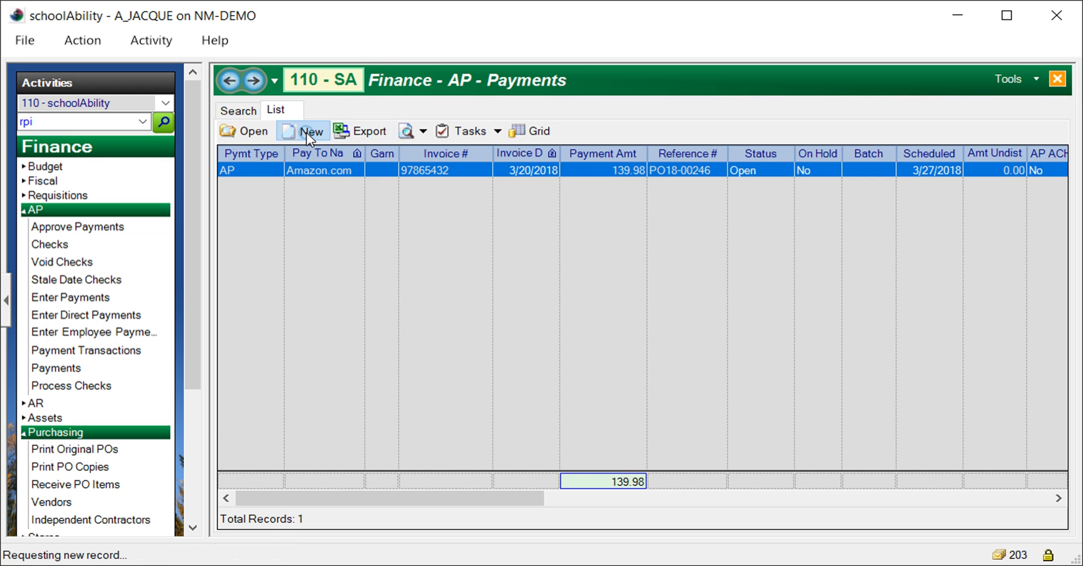
pyautogui.write('po18-00245')
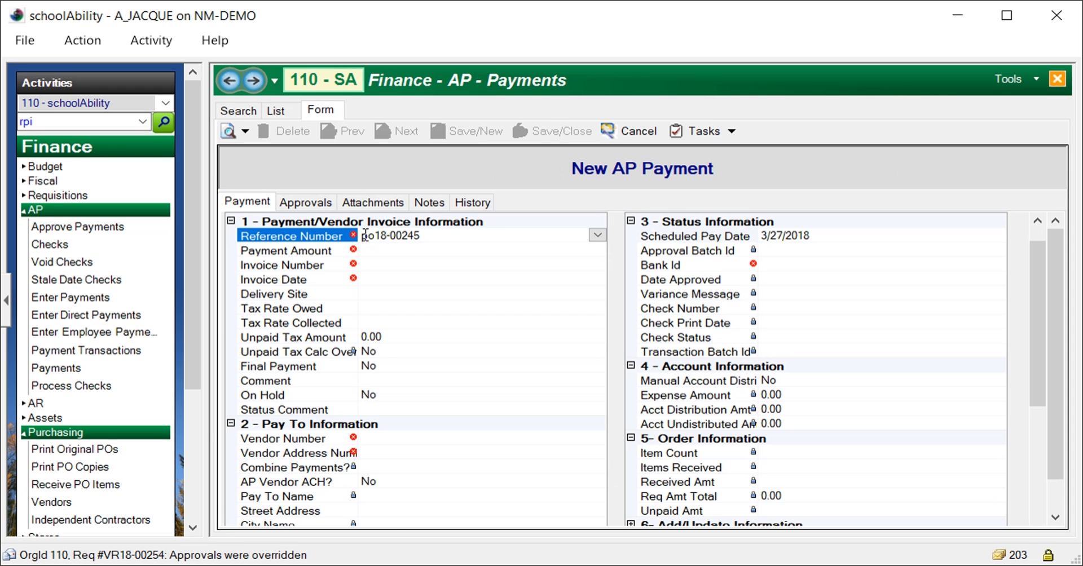
pyautogui.press('Tab')
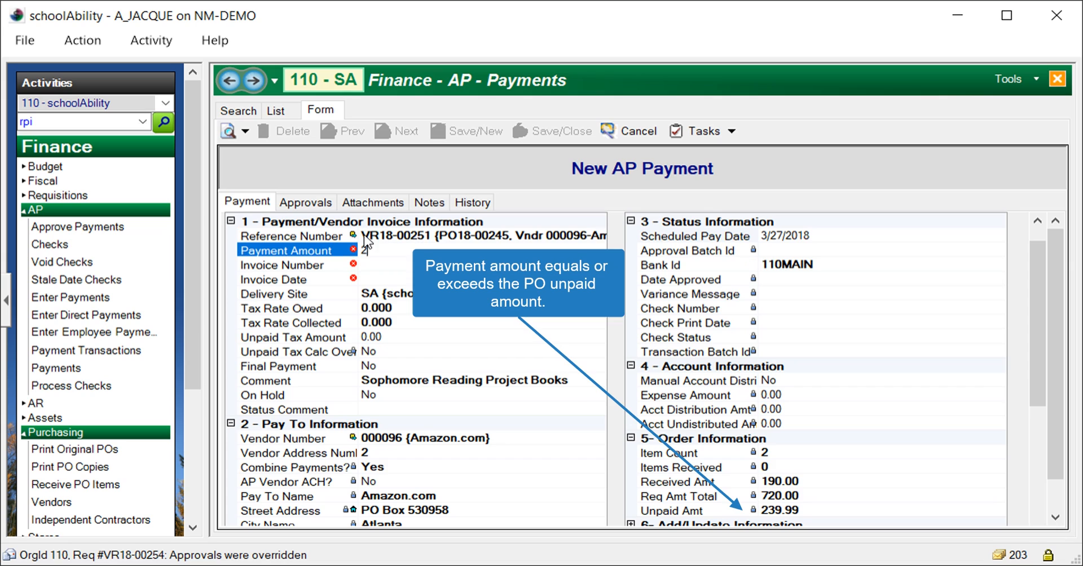
pyautogui.write('245.03')
pyautogui.press('Tab')
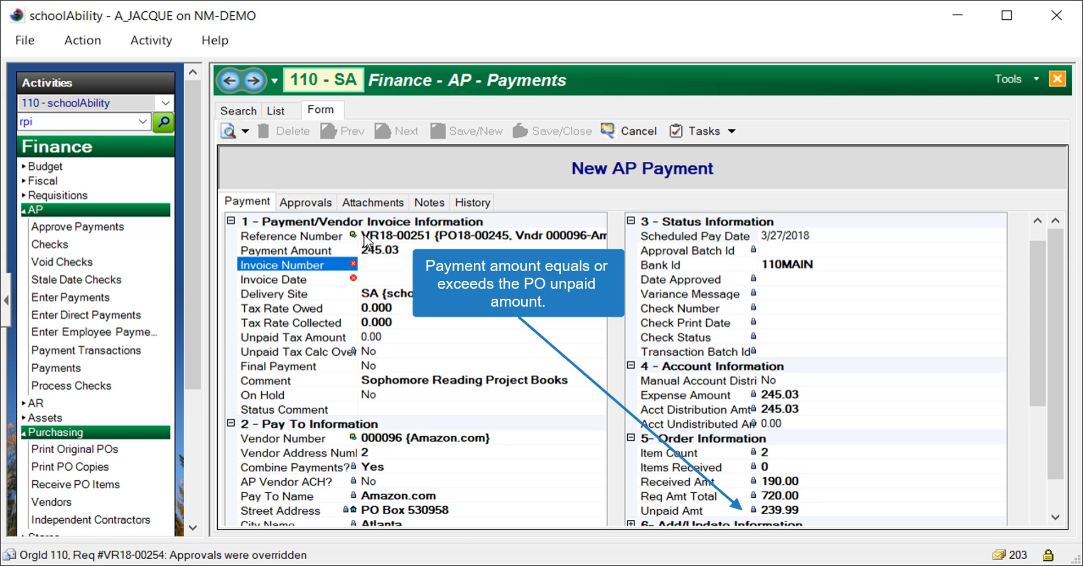
# Enter invoice number 9712501 and invoice date 3/24/2018 for the new payment, and save and close it
pyautogui.write('9712501')
pyautogui.press('Tab')
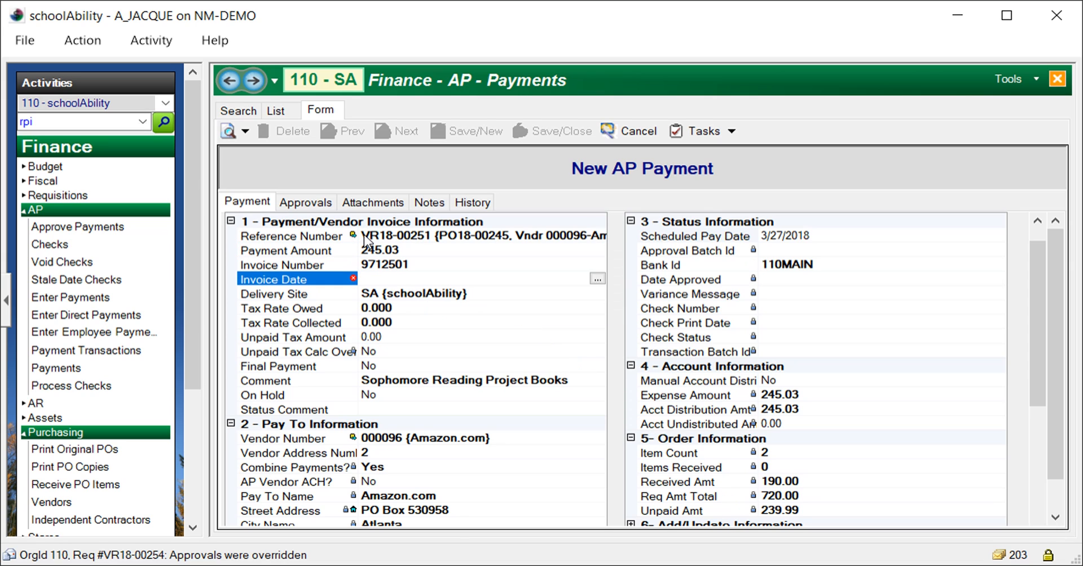
pyautogui.write('3/24/2018')
pyautogui.press('Tab')
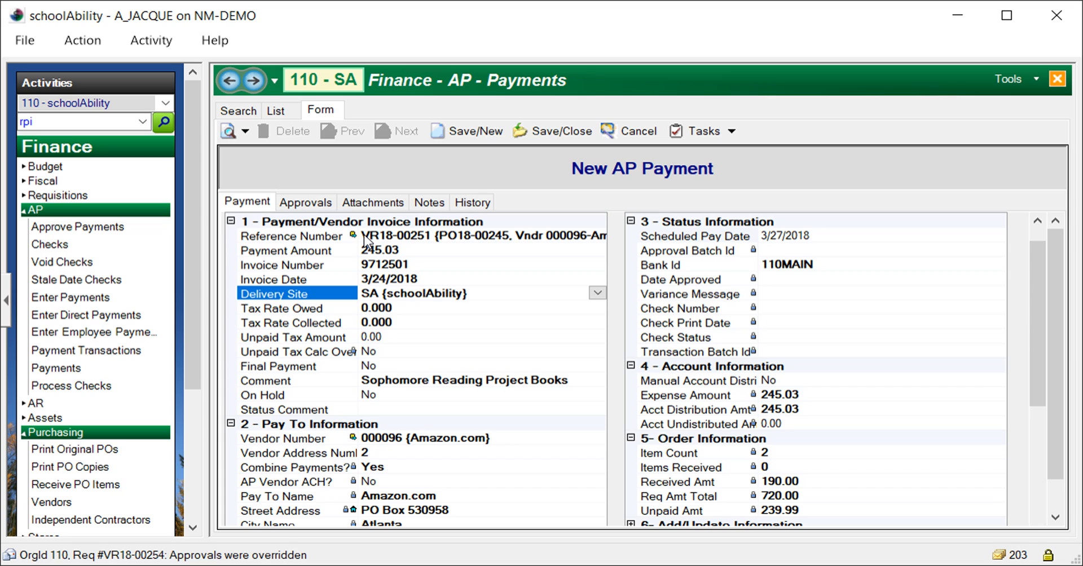
pyautogui.click(538, 135)
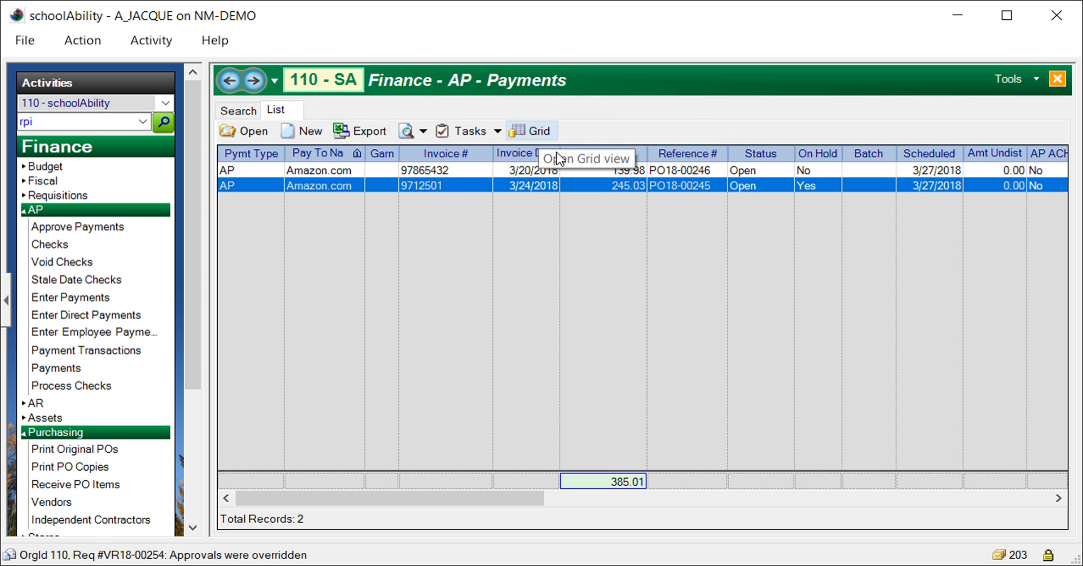
# Open the on-hold Amazon.com payment for invoice 9712501 and set Final Payment to Yes
pyautogui.doubleClick(820, 184)
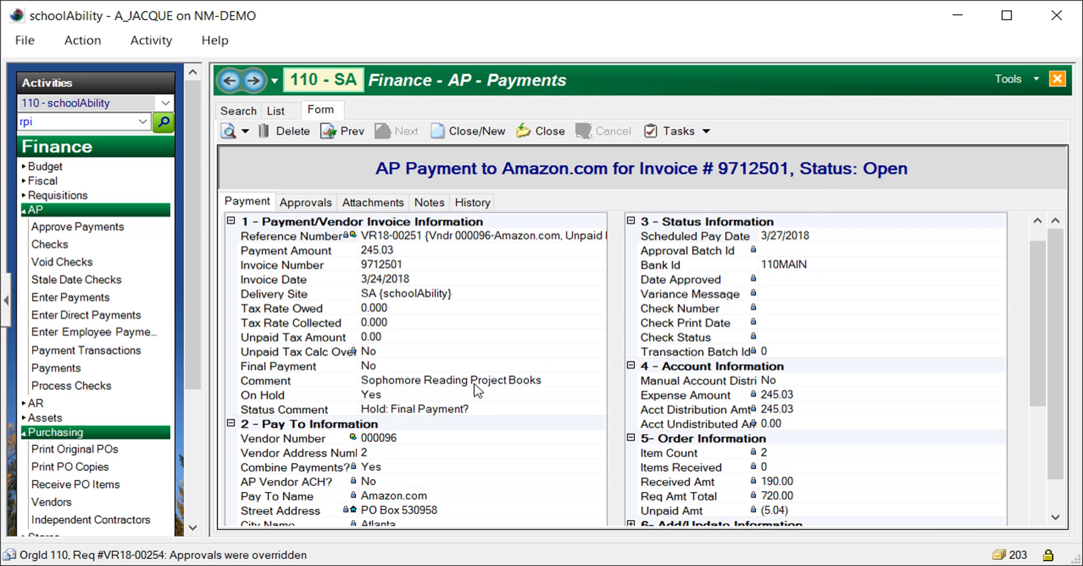
pyautogui.click(335, 409)
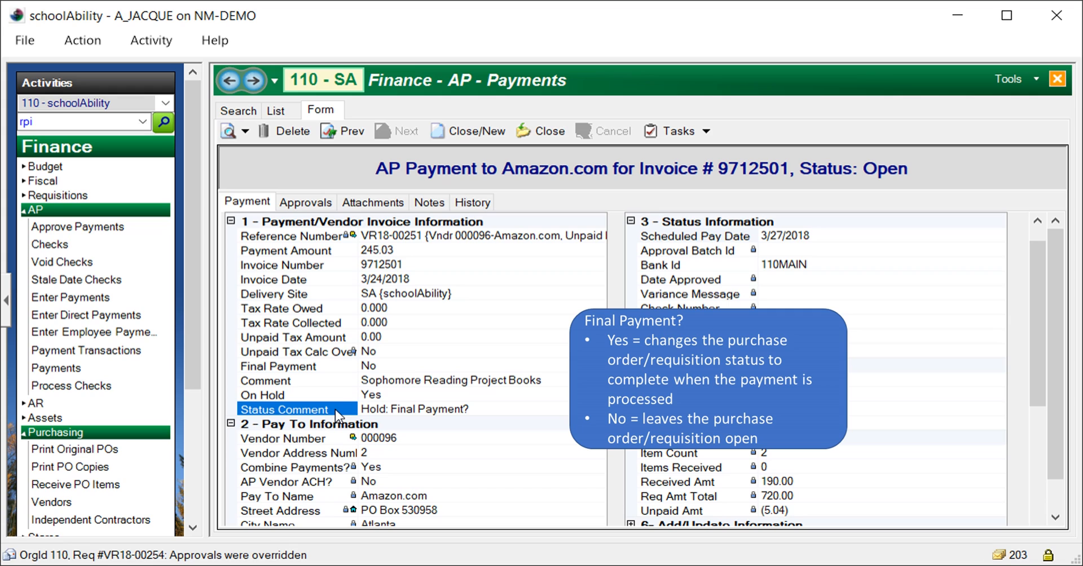
pyautogui.click(336, 367)
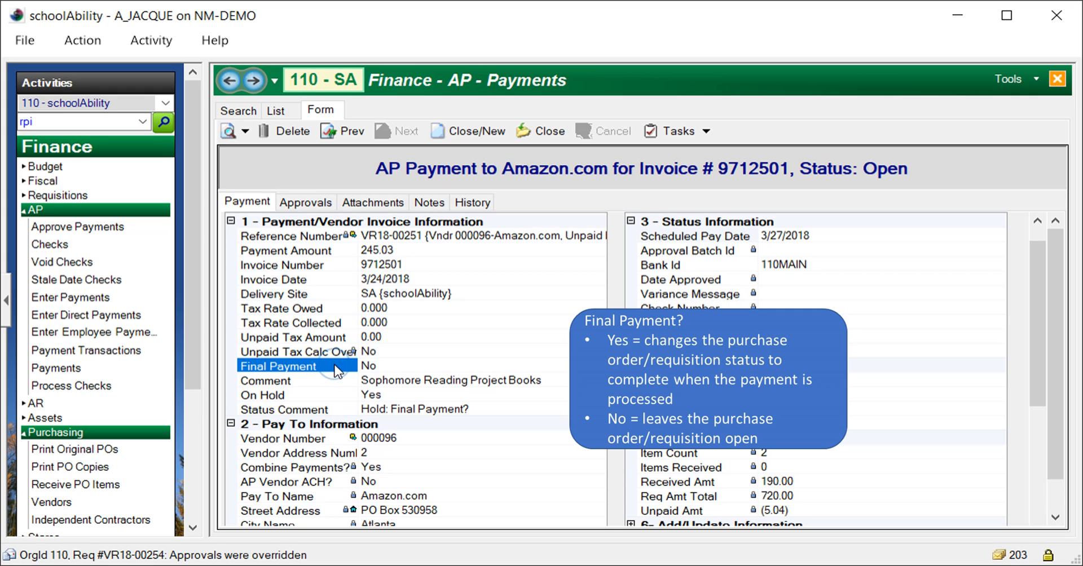
pyautogui.write('y')
pyautogui.press('Tab')
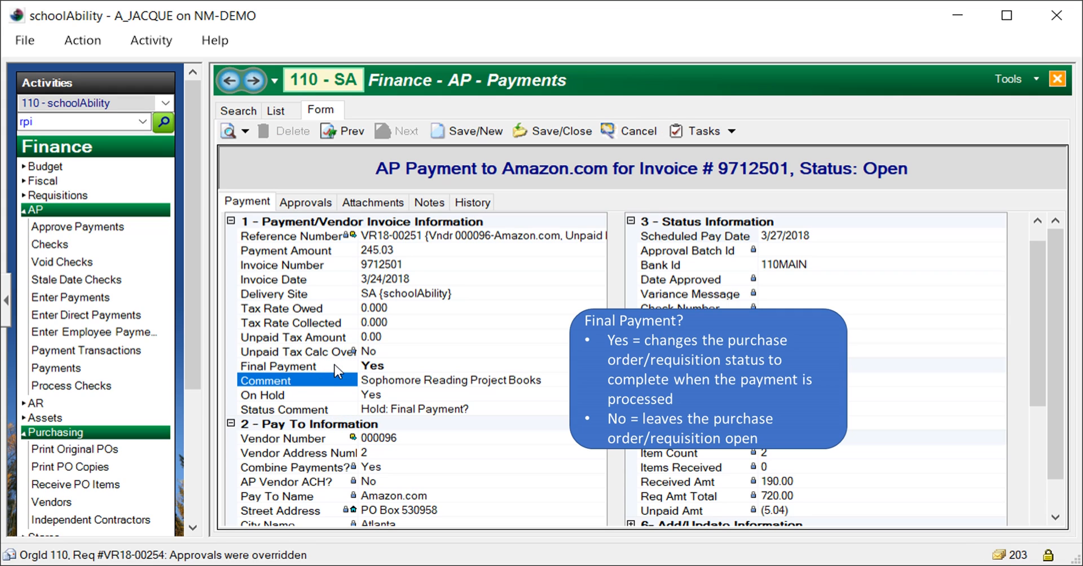
# Set On Hold to No for this payment, clear its Status Comment, and save and close the record
pyautogui.press('Tab')
pyautogui.write('n')
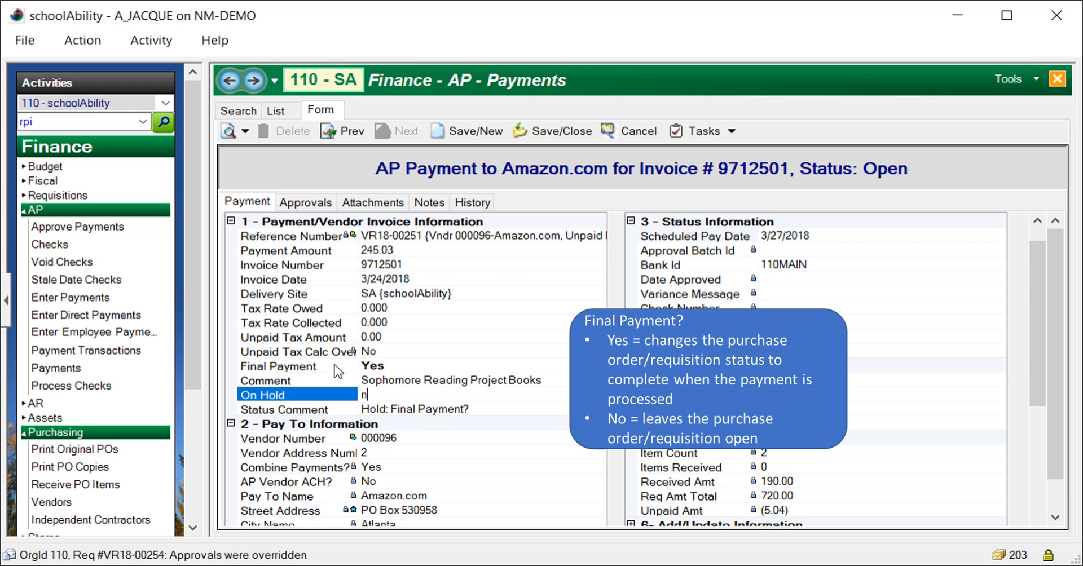
pyautogui.press('Tab')
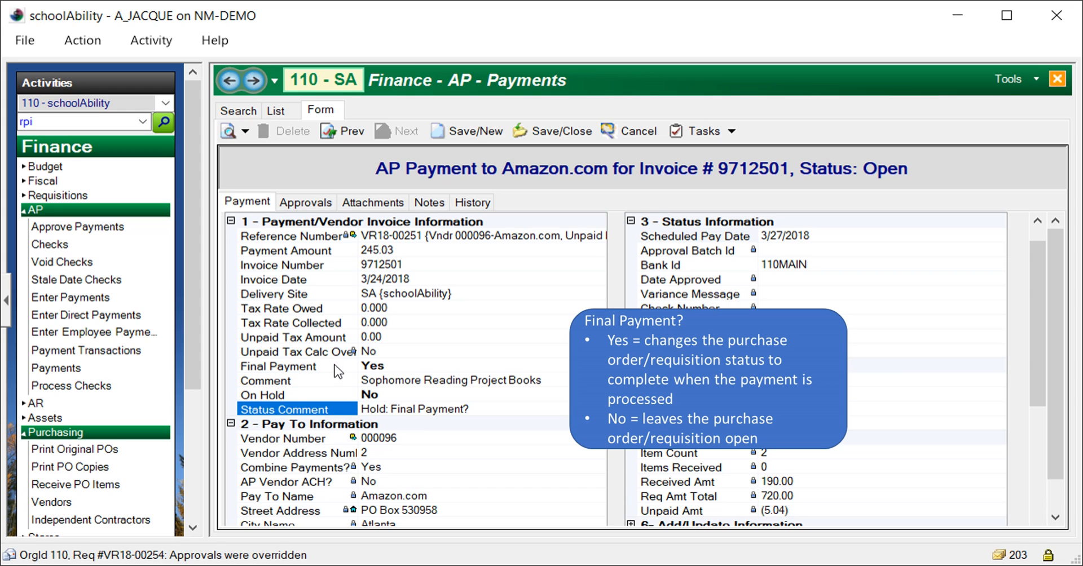
pyautogui.press('Delete')
pyautogui.press('Tab')
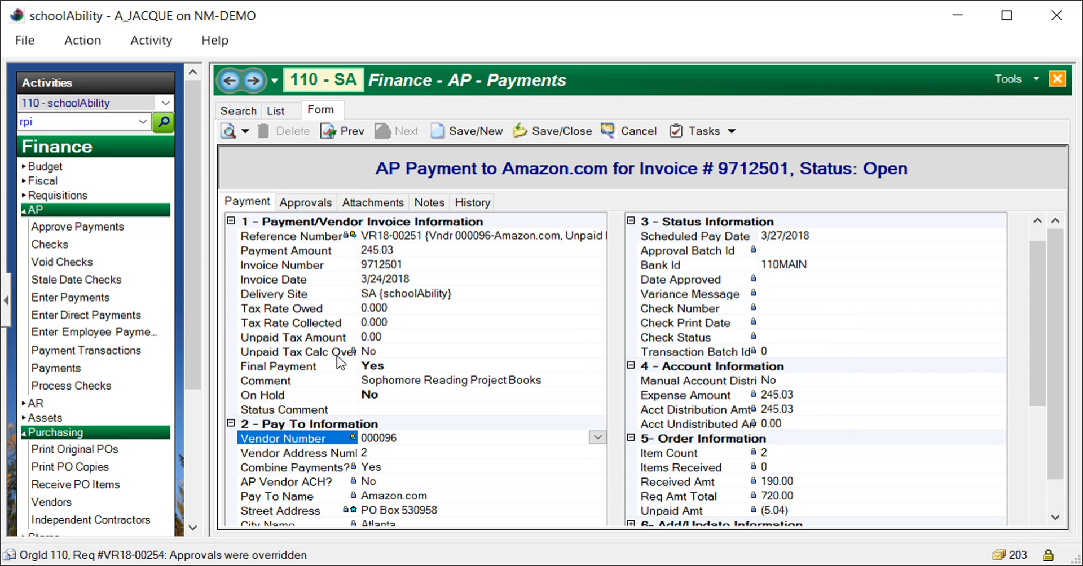
pyautogui.click(562, 130)
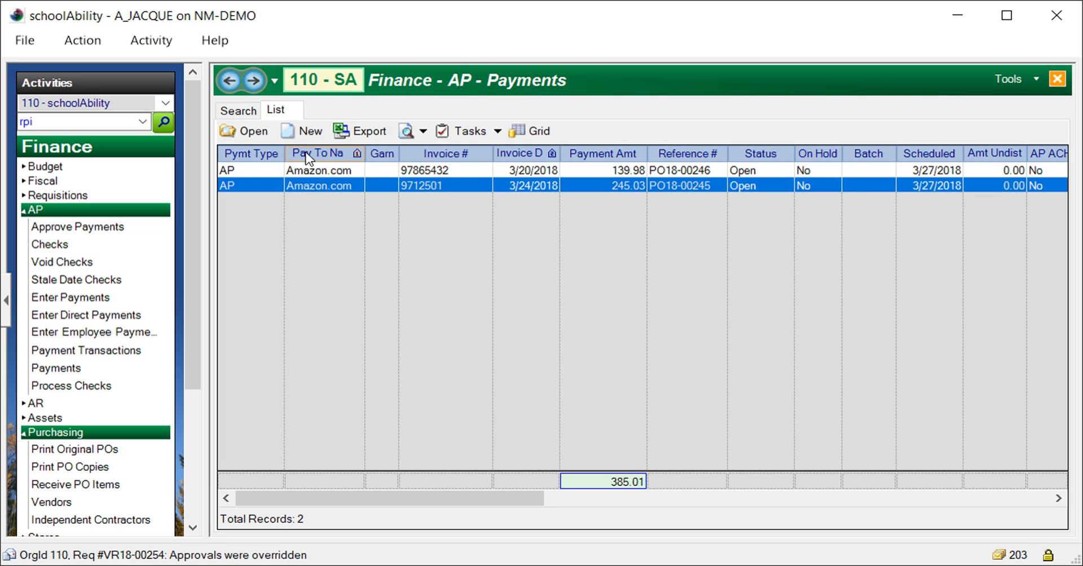
# Start a new AP payment against the Midway Office Supply purchase order for Tax Reporting Supplies, with a payment amount of 7.51
pyautogui.click(303, 133)
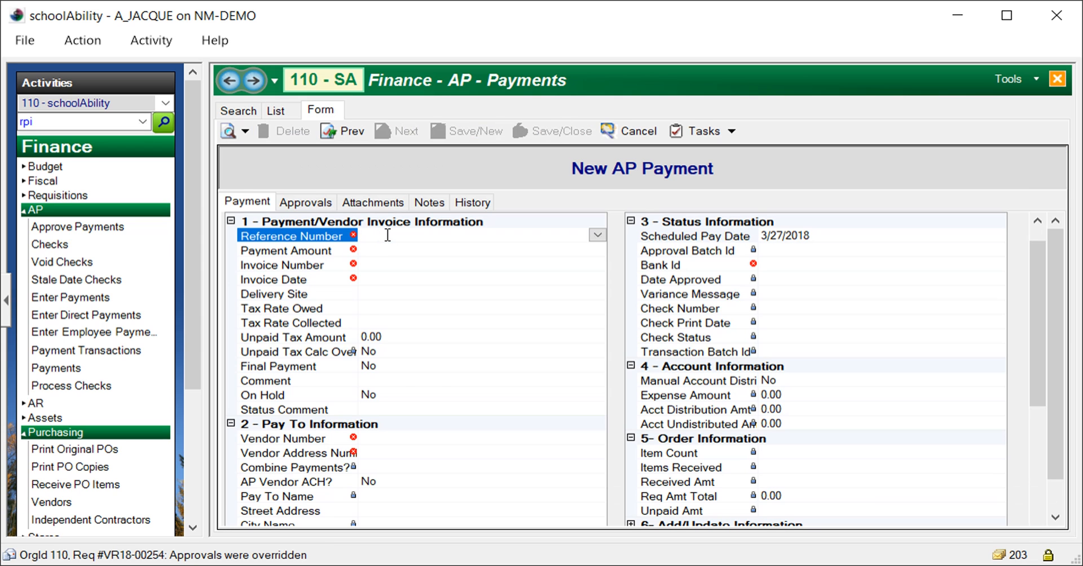
pyautogui.write('po18-00248')
pyautogui.press('Tab')
pyautogui.press('Tab')
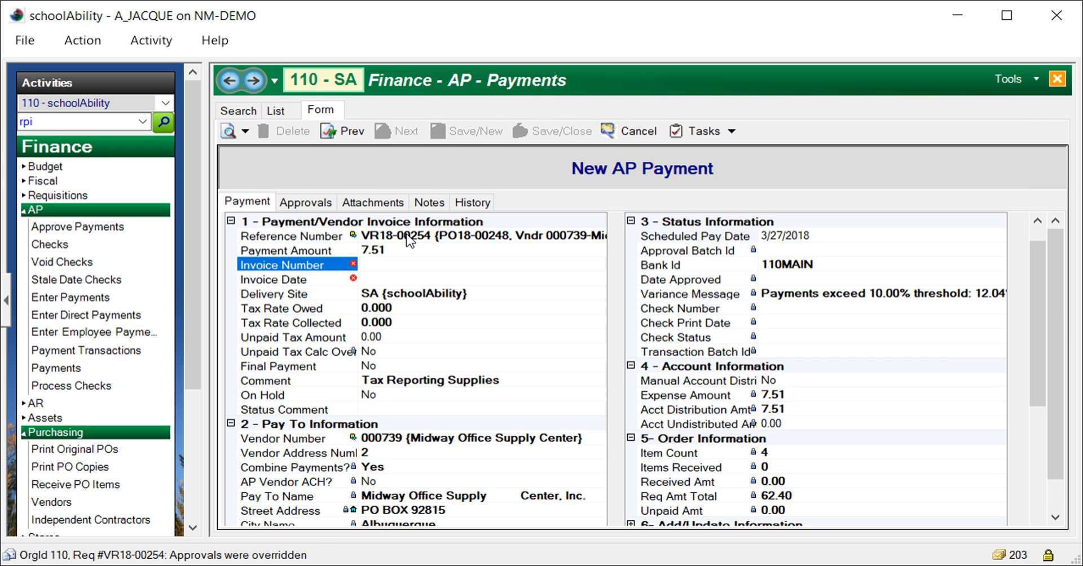
# Enter invoice number 45-89072 and invoice date 3/15/2018 for the Midway Office Supply payment
pyautogui.write('45-89072')
pyautogui.press('Tab')
pyautogui.write('3/15/2018')
pyautogui.press('Tab')
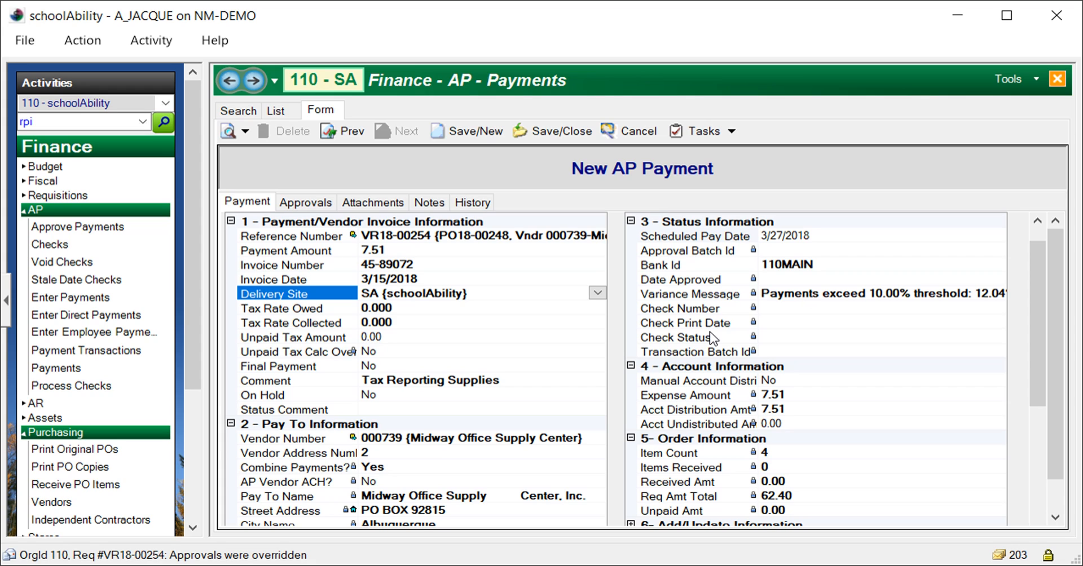
# Set Final Payment to Yes for the Midway Office Supply payment, and save and close it
pyautogui.click(341, 371)
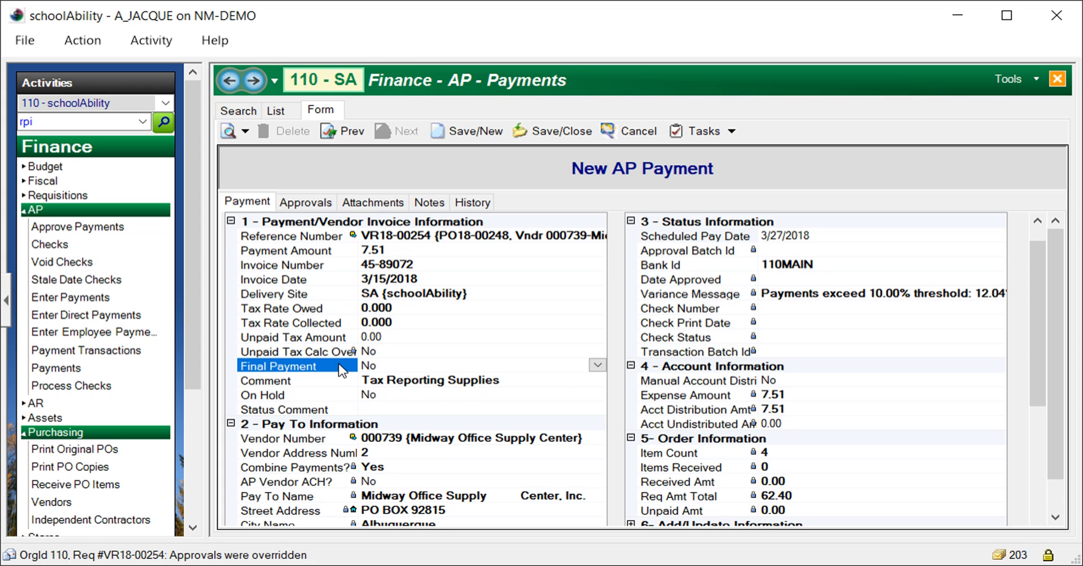
pyautogui.doubleClick(341, 370)
pyautogui.press('Down')
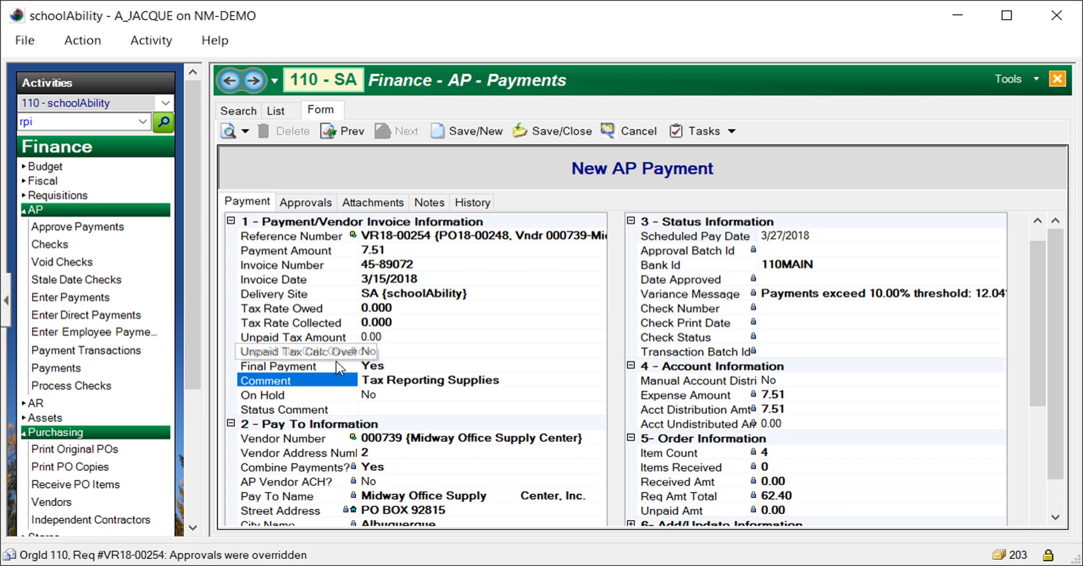
pyautogui.click(549, 133)
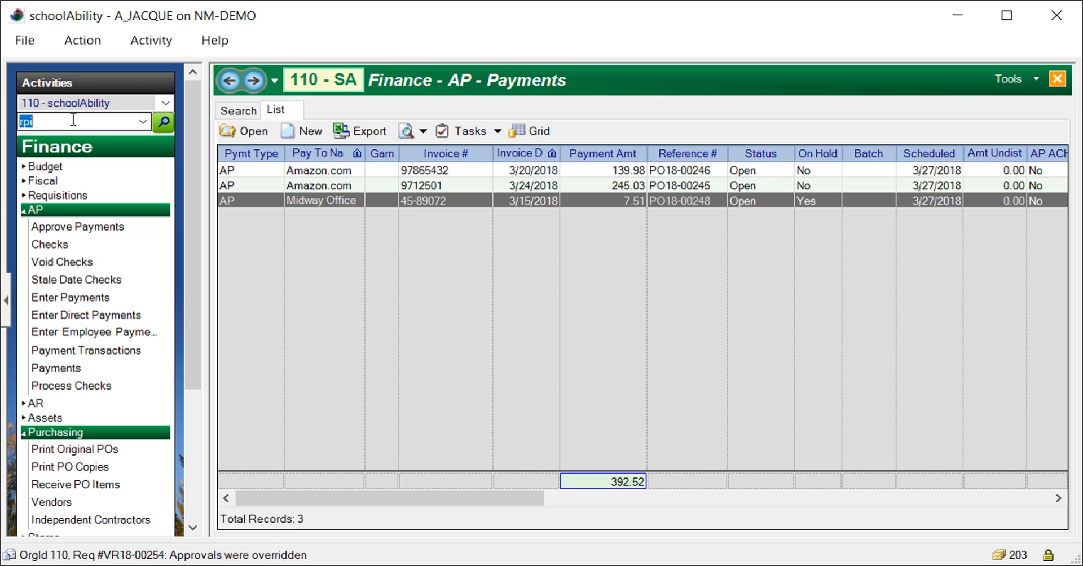
# Find the vendor requisition by the Midway payment's purchase order number using the "vr ref" quick search, and open it
pyautogui.click(72, 120)
pyautogui.write('v')
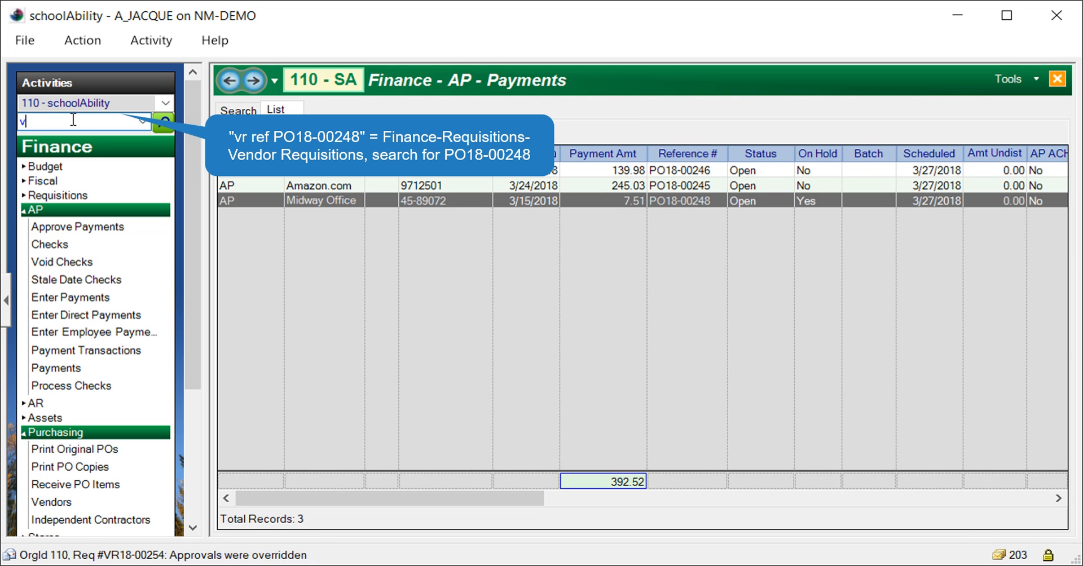
pyautogui.write('r ref po18-00248')
pyautogui.press('Return')
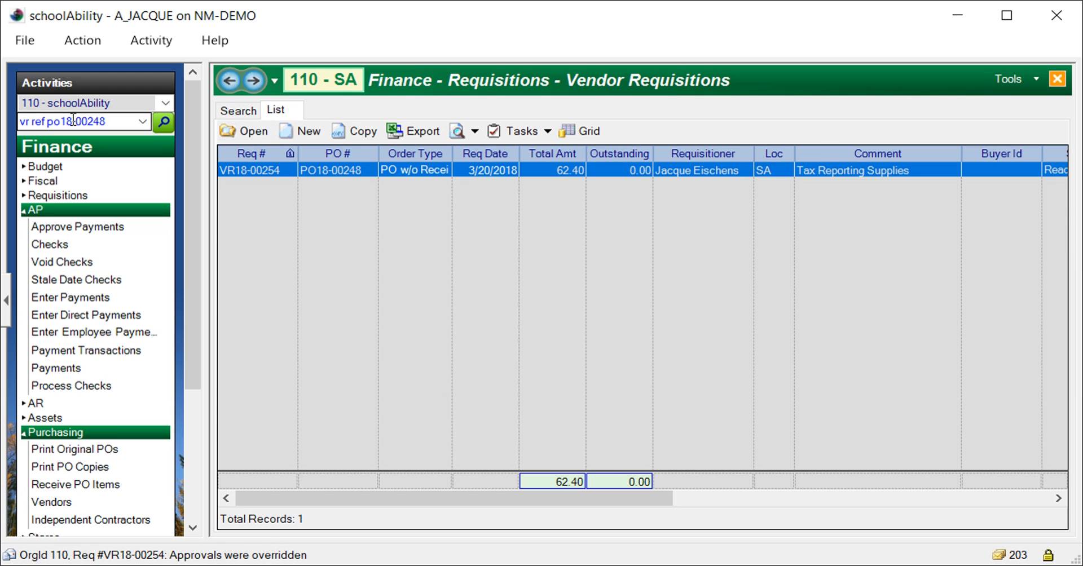
pyautogui.doubleClick(421, 169)
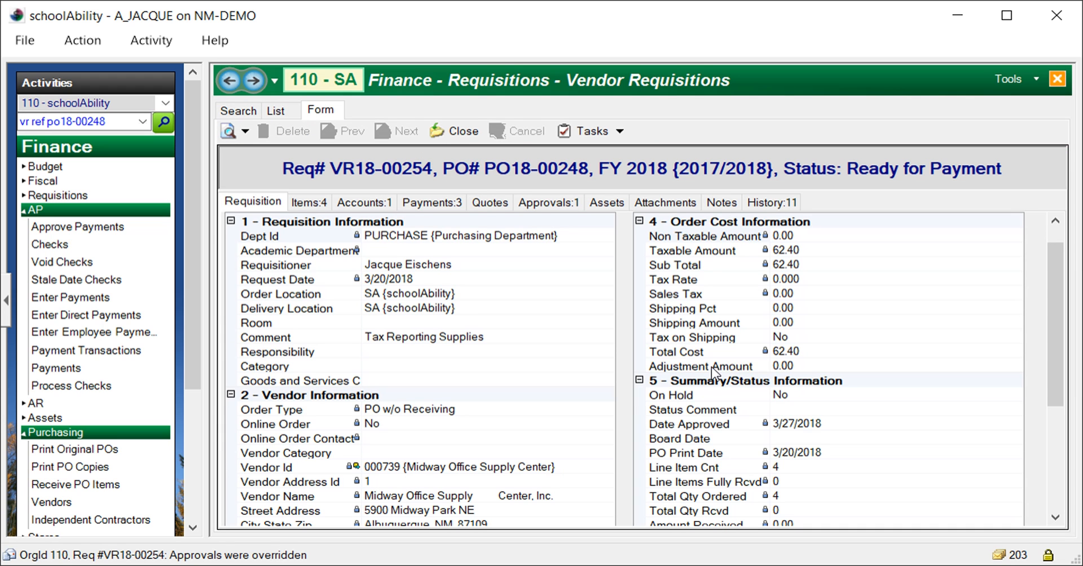
# Set the requisition's Adjustment Amount to 7.51 and dismiss the additional funds warning
pyautogui.click(711, 367)
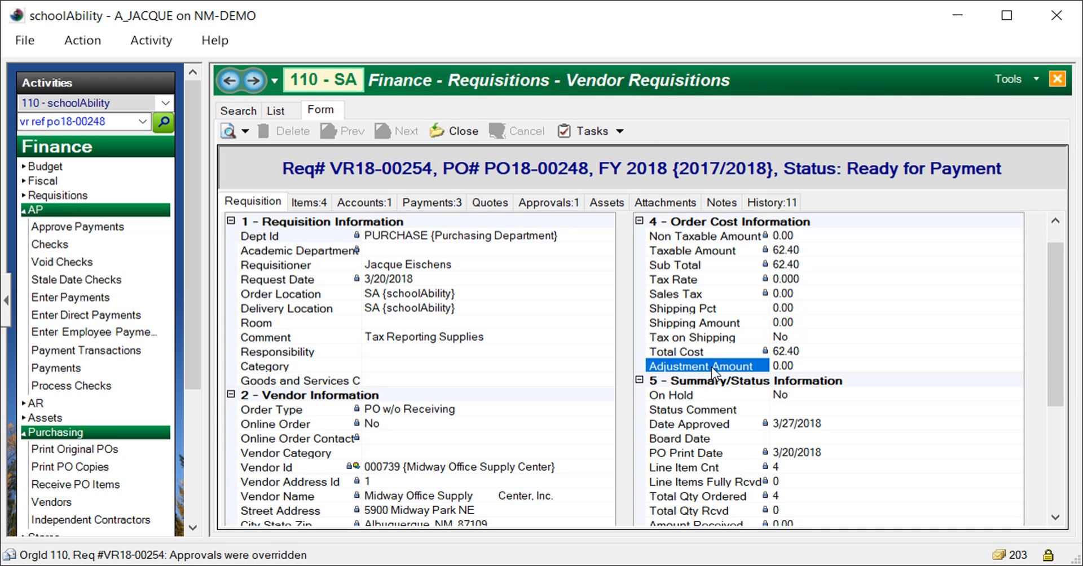
pyautogui.write('7.51')
pyautogui.press('Return')
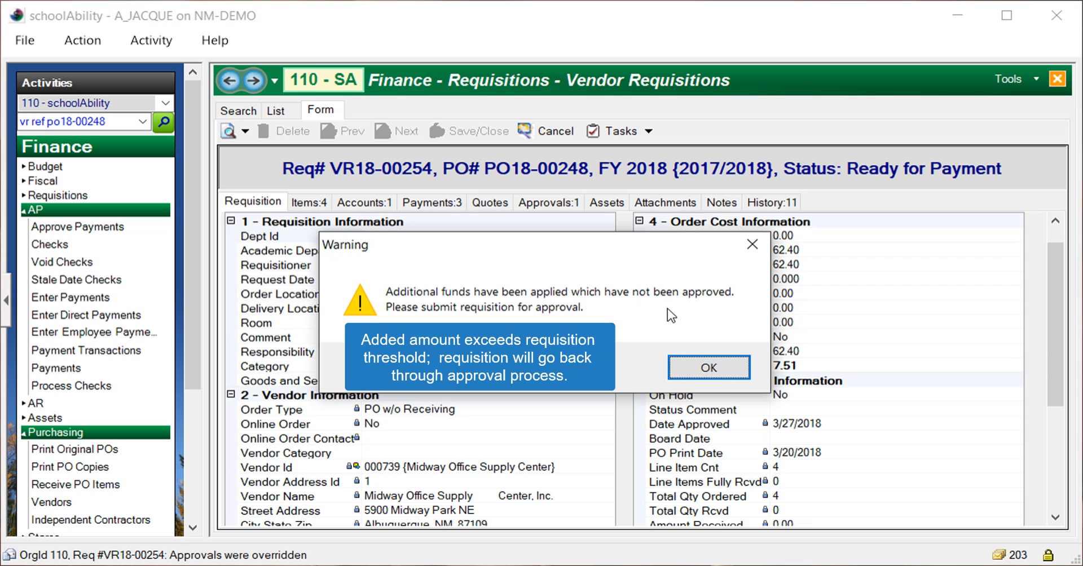
pyautogui.click(722, 370)
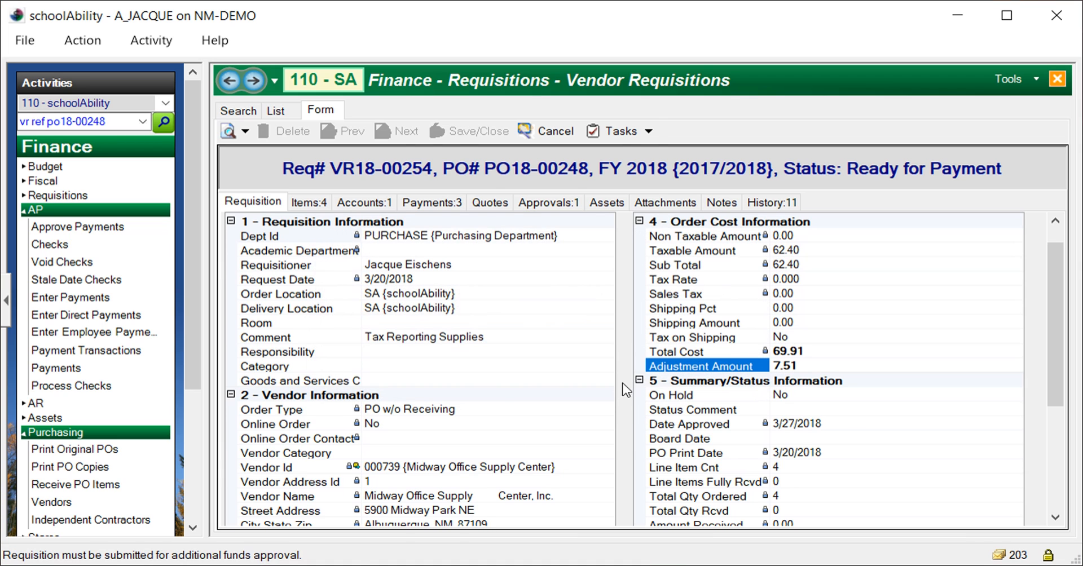
# Submit the requisition for approval of the added funds, and narrow the list's Buyer Id column to reveal the Status column
pyautogui.click(622, 132)
pyautogui.click(459, 154)
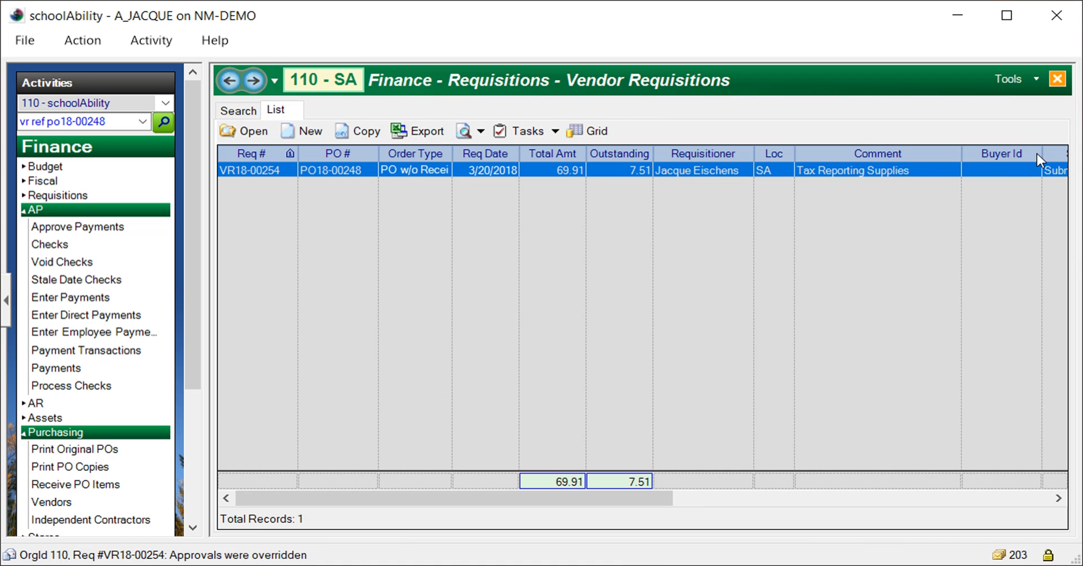
pyautogui.moveTo(1041, 157); pyautogui.dragTo(985, 157)
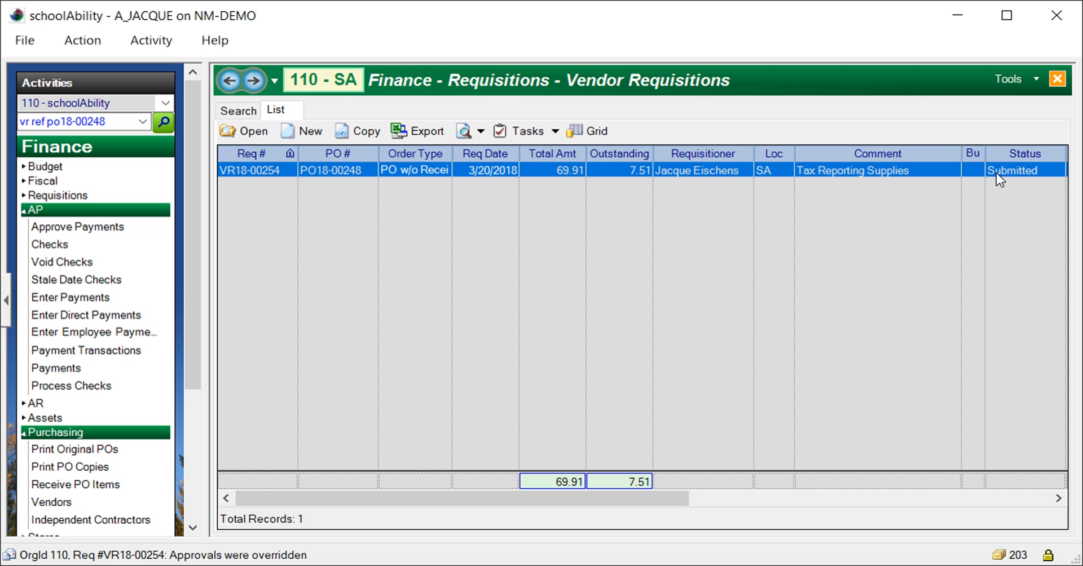
# Return to the Finance - AP - Payments list and open the Midway Office Supply payment for invoice 45-89072
pyautogui.click(274, 81)
pyautogui.click(239, 125)
pyautogui.doubleClick(580, 202)
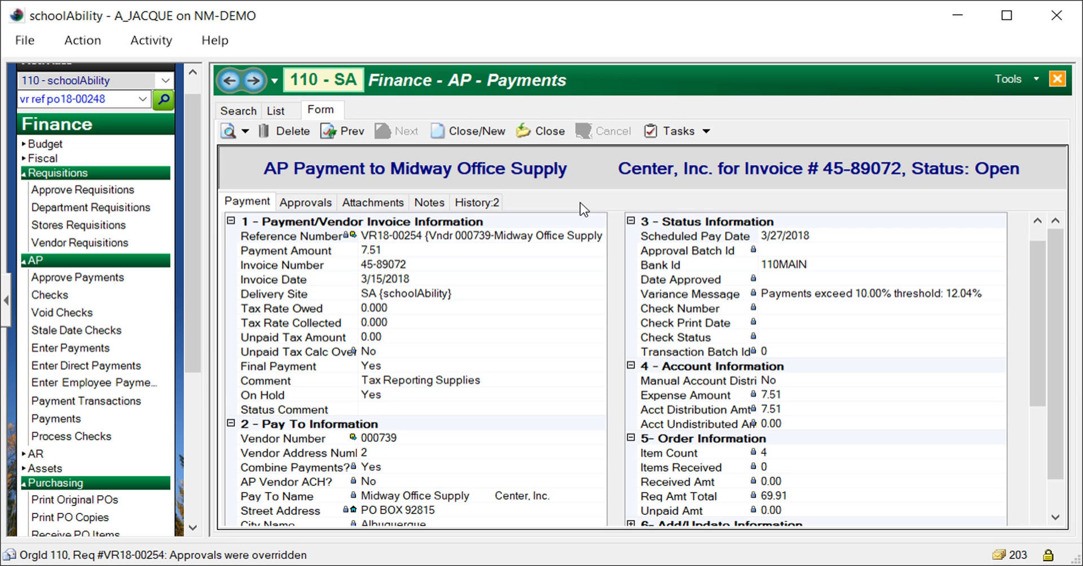
# Set the Midway Office Supply payment's On Hold value to No, and save and close it
pyautogui.click(364, 396)
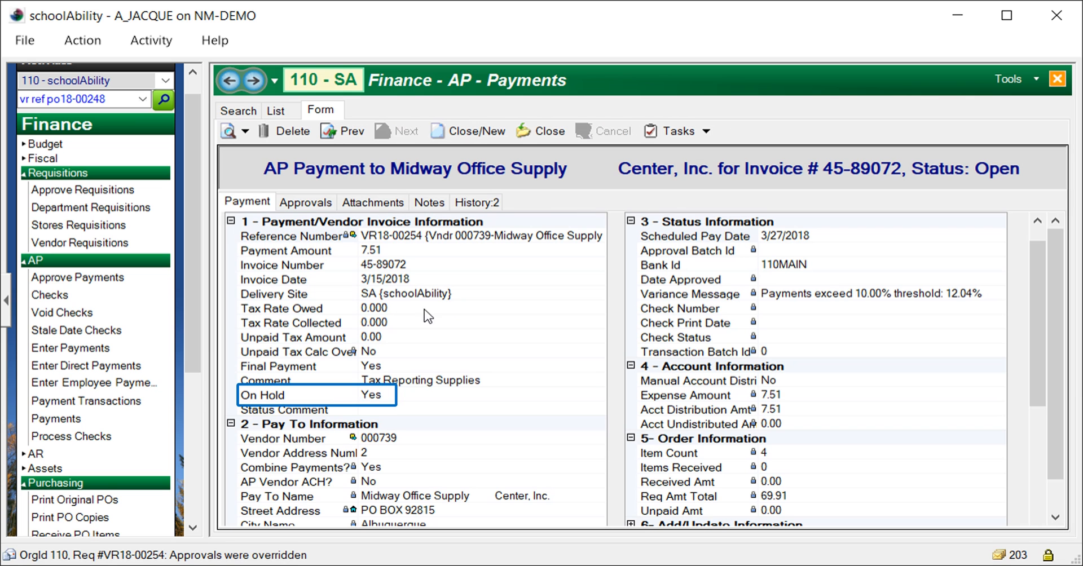
pyautogui.click(352, 397)
pyautogui.write('n')
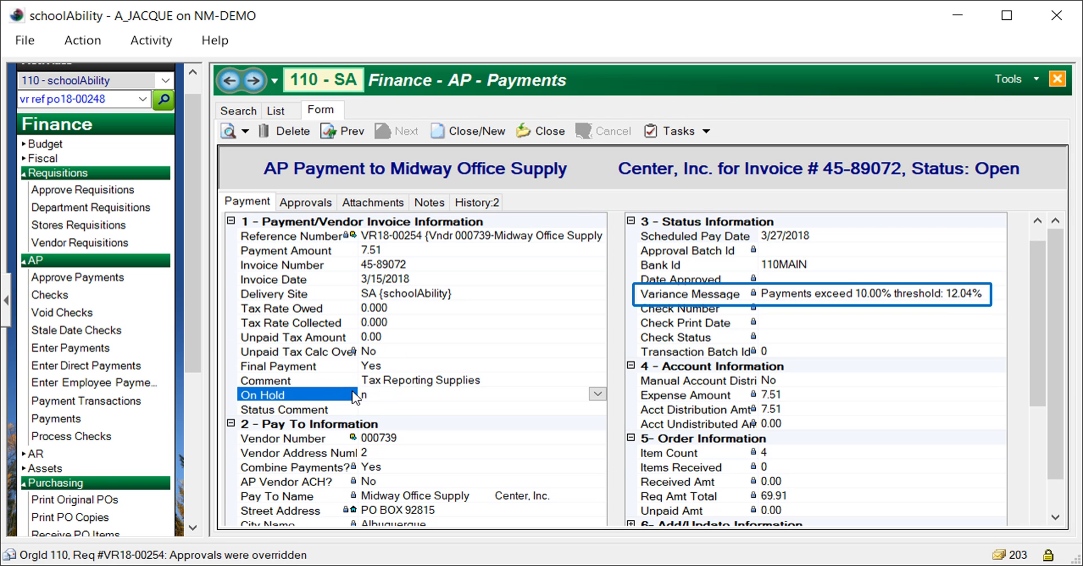
pyautogui.press('Tab')
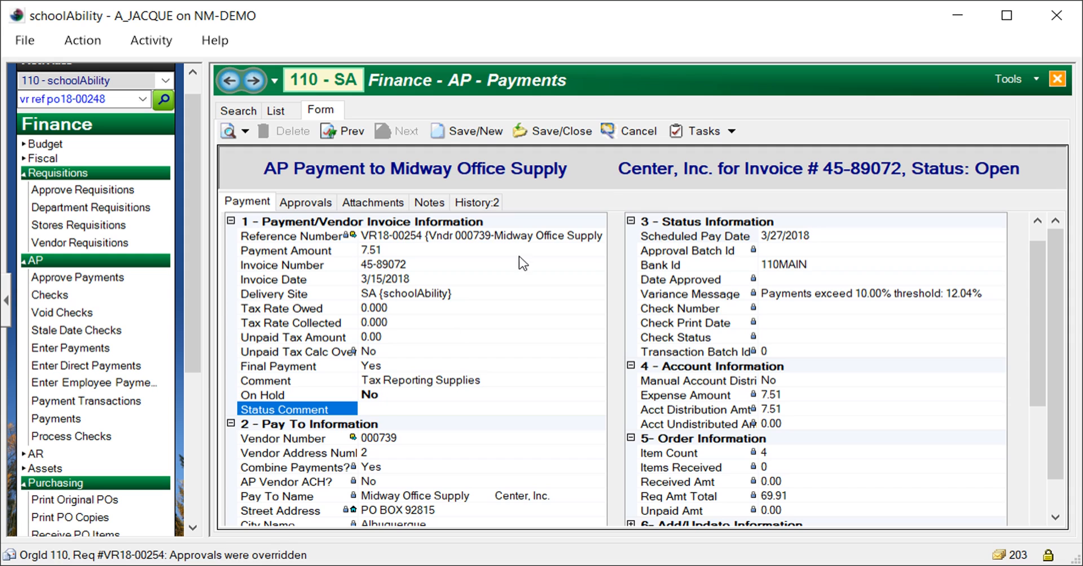
pyautogui.click(570, 133)
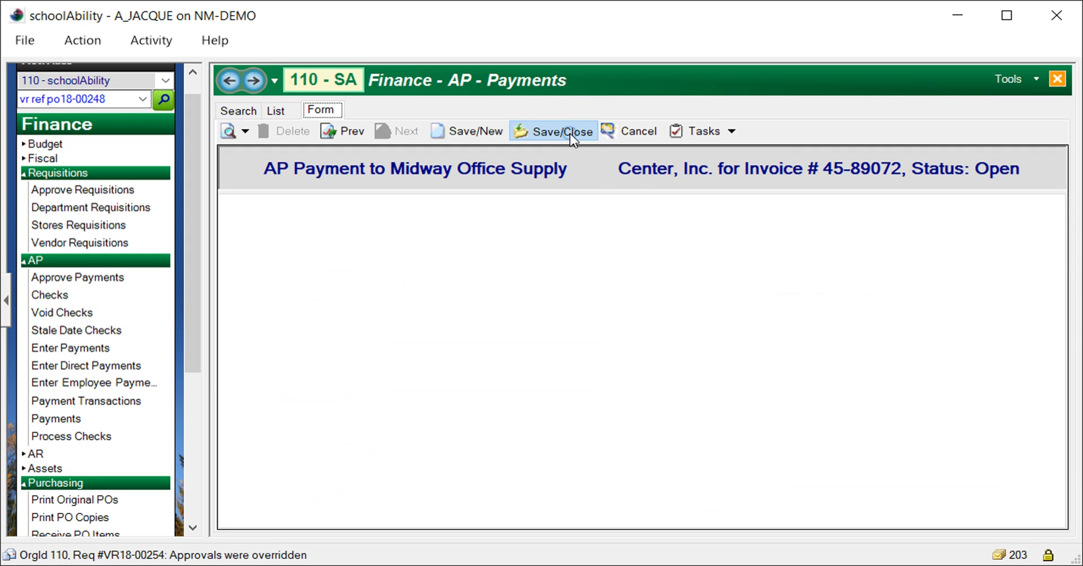